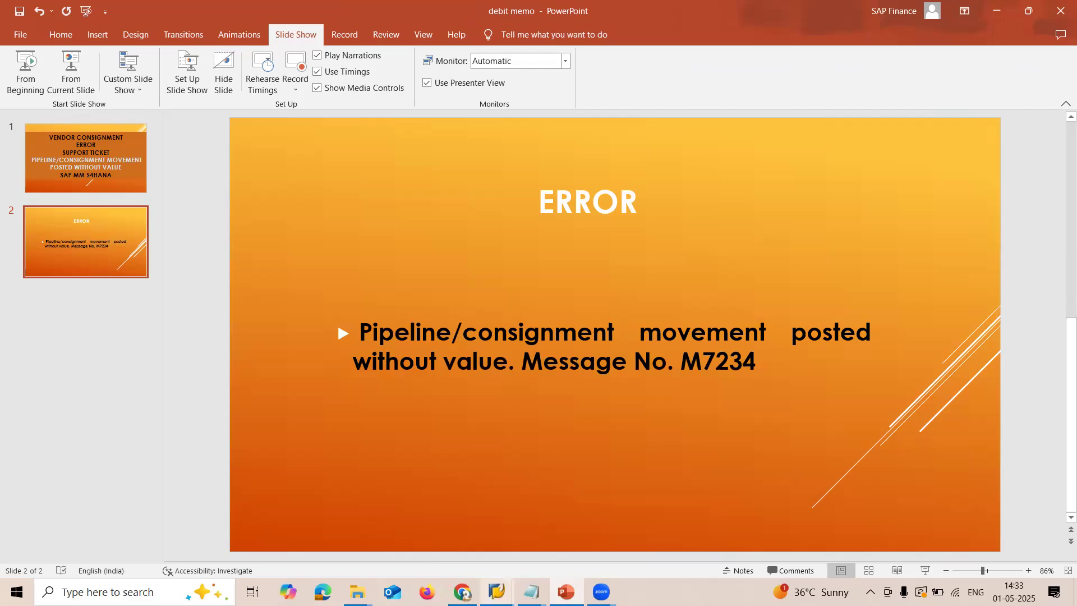
# Step: In the SAP Easy Access session, start MIGO and enter source material 600005048
pyautogui.moveTo(497, 591)
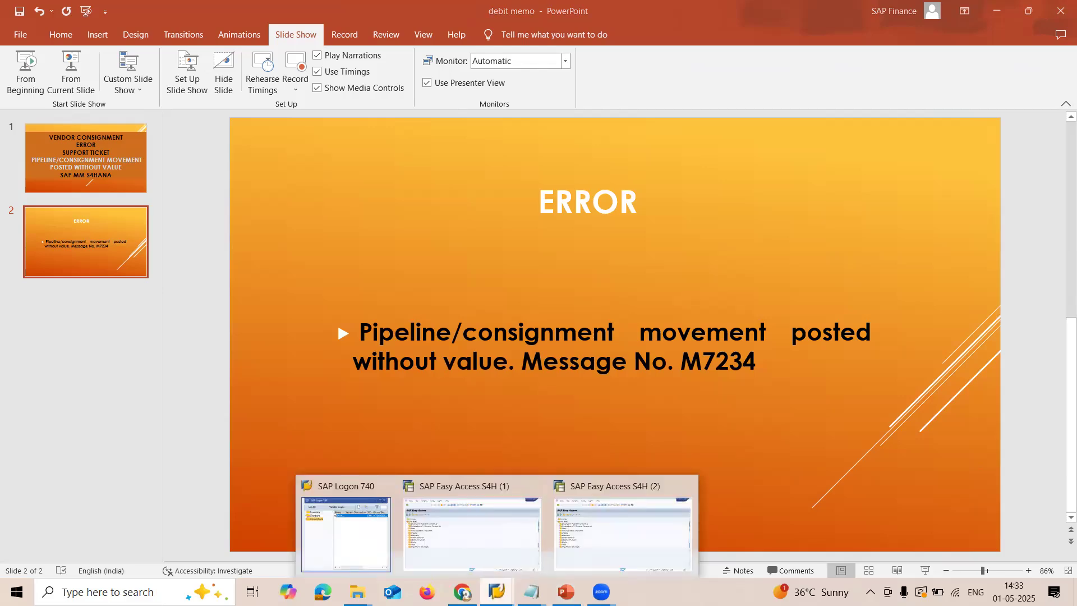
pyautogui.click(473, 554)
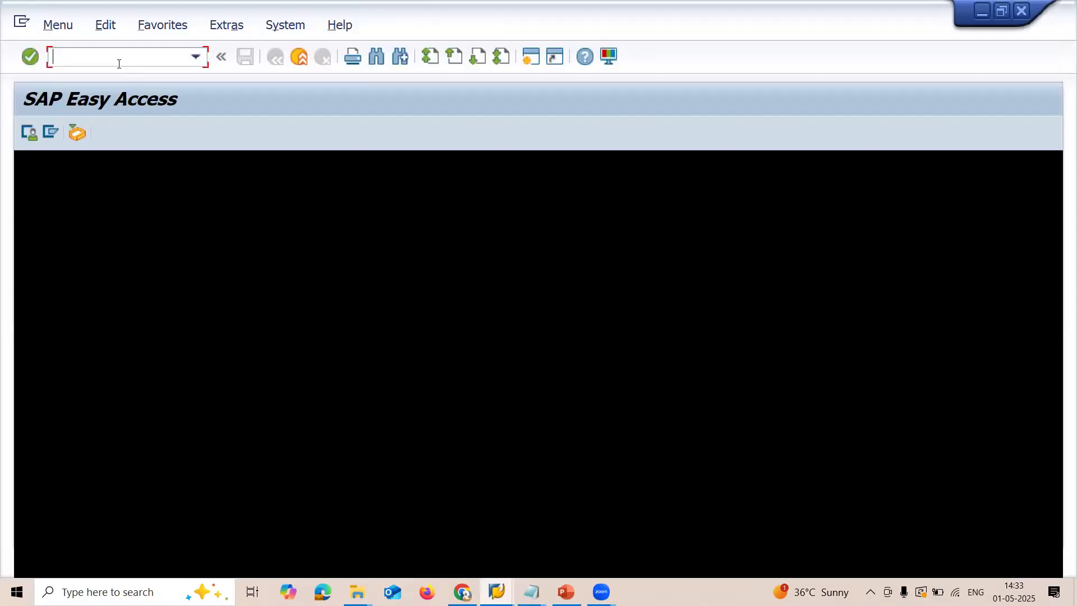
pyautogui.write('MIGO')
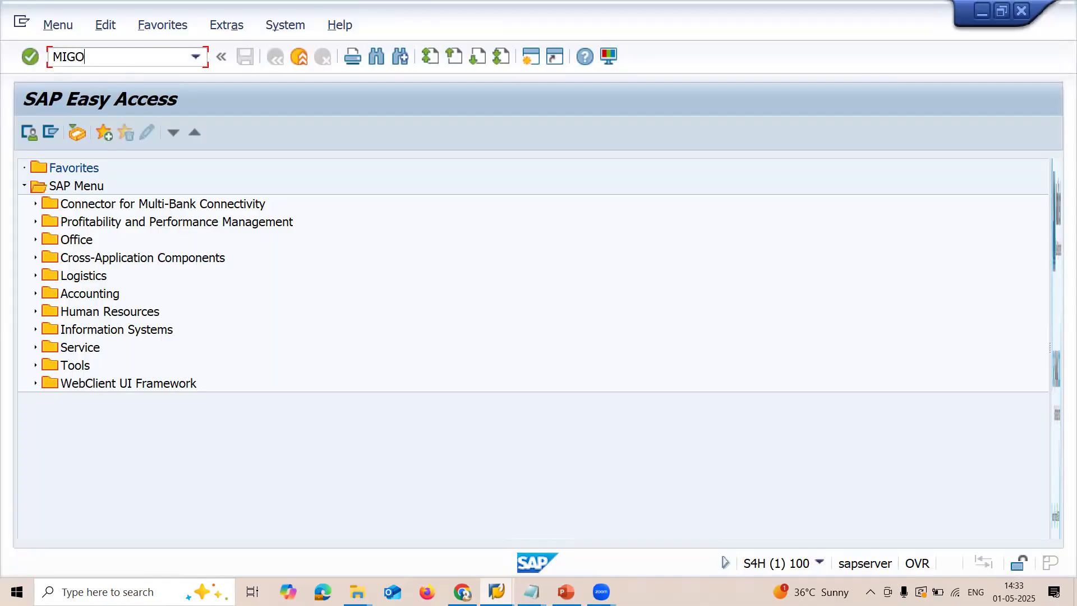
pyautogui.press('Return')
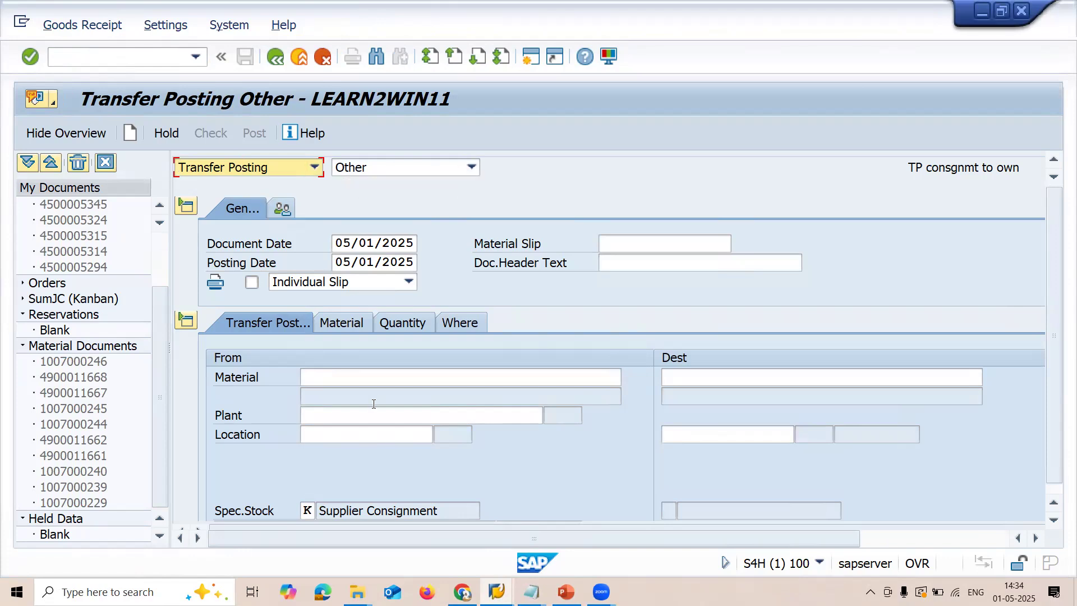
pyautogui.click(372, 382)
pyautogui.press('Down')
pyautogui.press('Return')
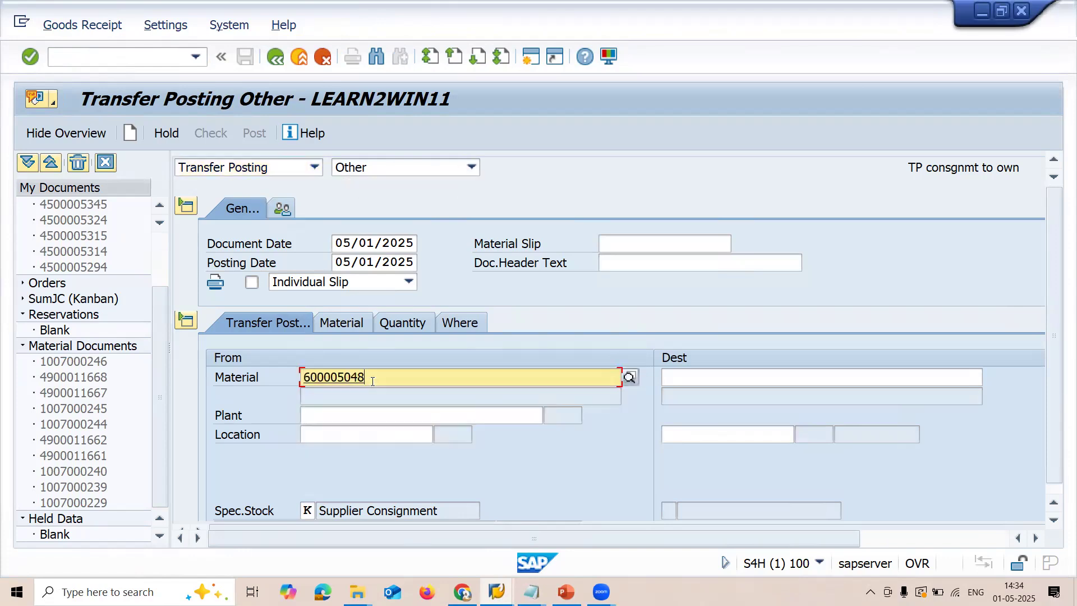
pyautogui.press('Return')
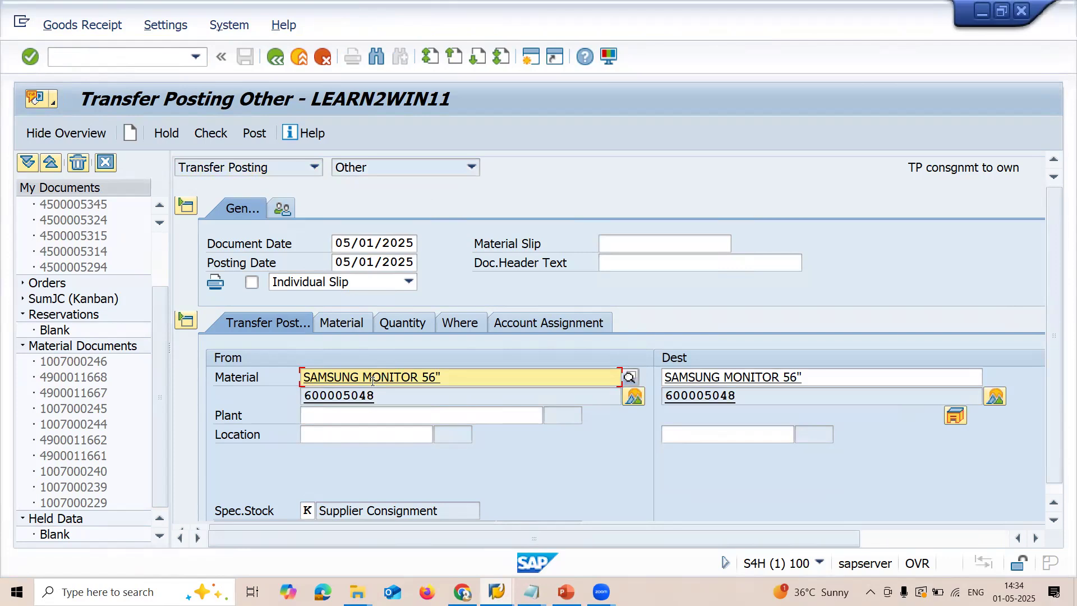
# Step: Set plant MA03 and storage location MA03 as both source and destination
pyautogui.click(356, 417)
pyautogui.press('Down')
pyautogui.press('Return')
pyautogui.press('Return')
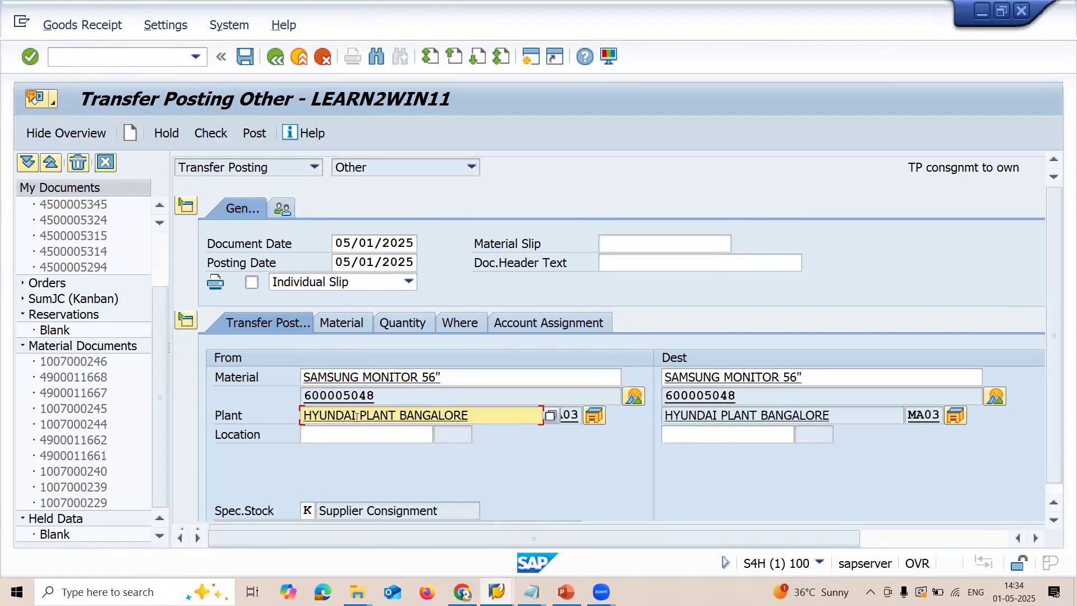
pyautogui.click(350, 431)
pyautogui.press('Down')
pyautogui.press('Return')
pyautogui.press('Return')
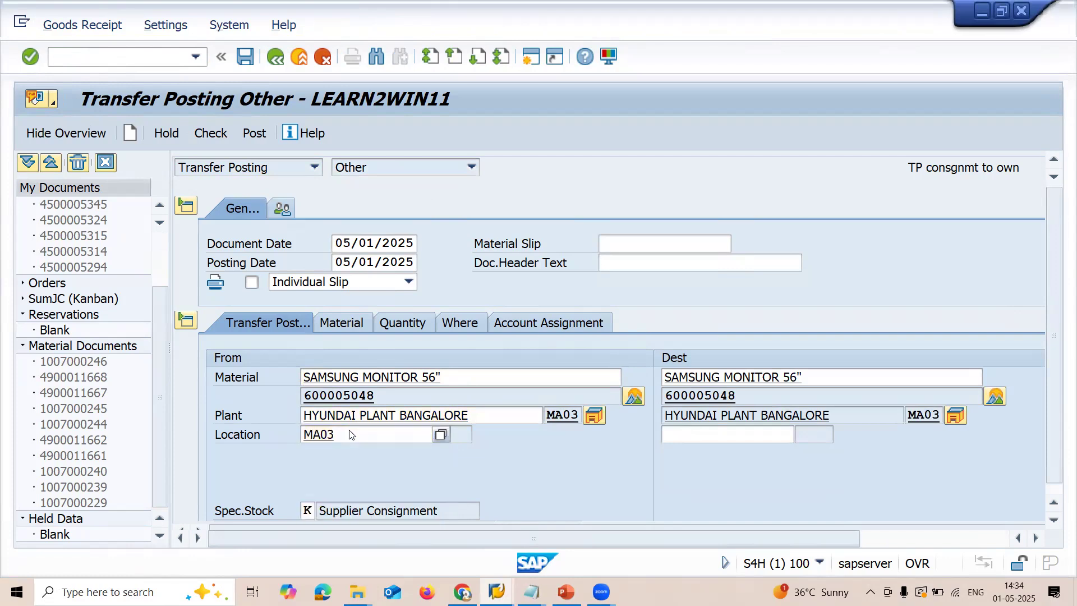
pyautogui.click(711, 432)
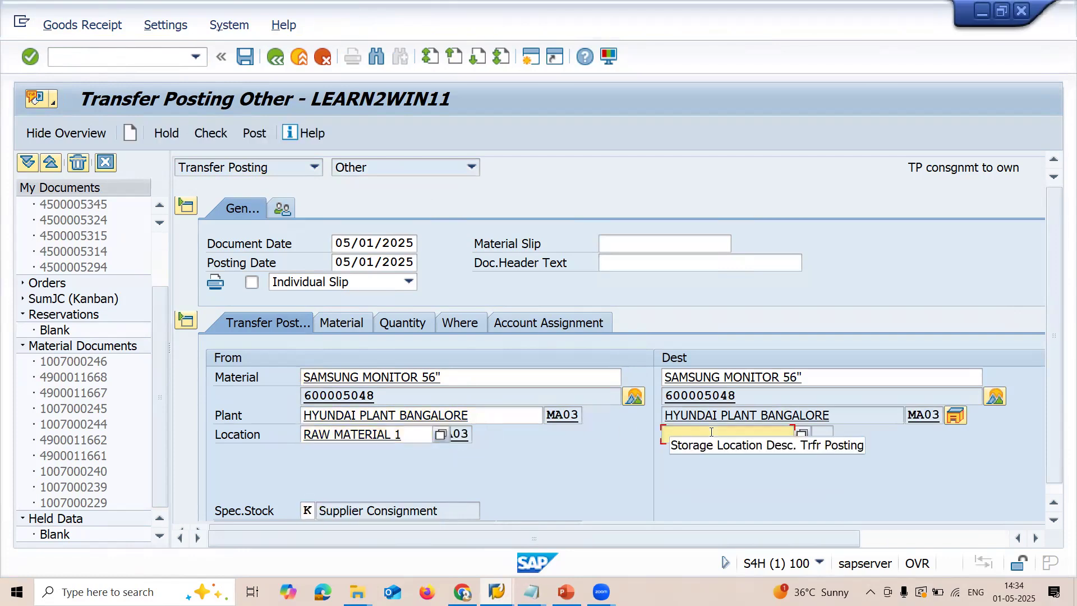
pyautogui.press('Down')
pyautogui.press('Return')
pyautogui.press('Return')
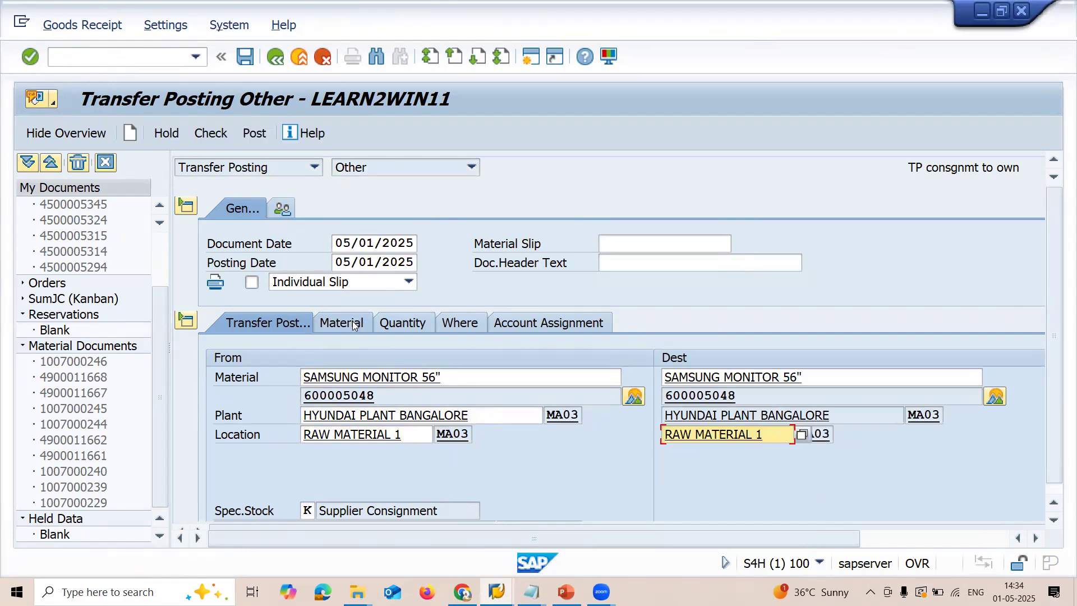
# Step: Enter quantity 10 and supplier 30728 for the item
pyautogui.click(400, 323)
pyautogui.write('10')
pyautogui.press('Return')
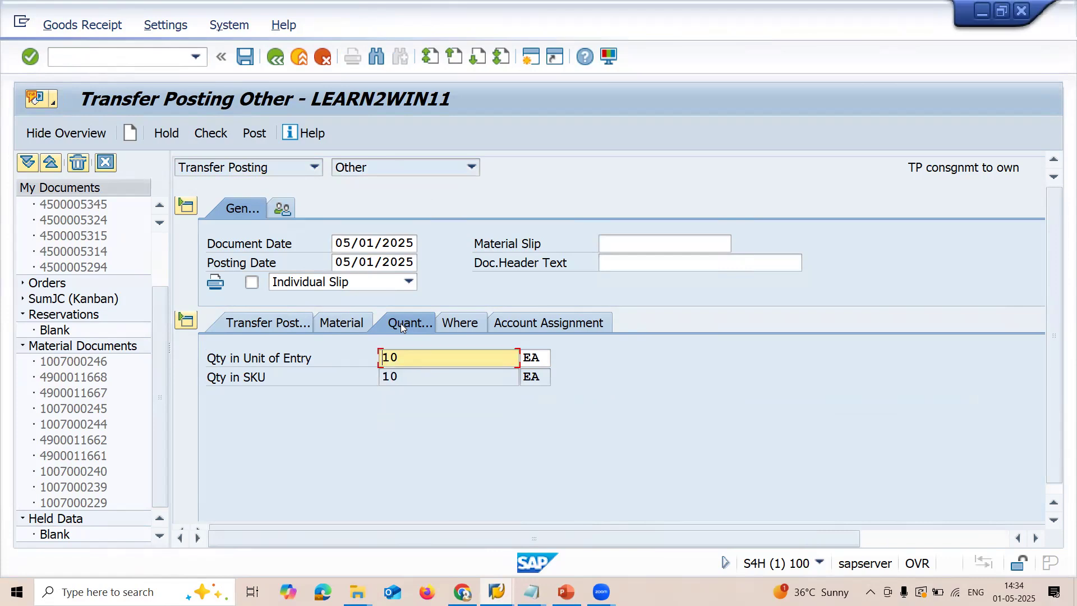
pyautogui.click(458, 330)
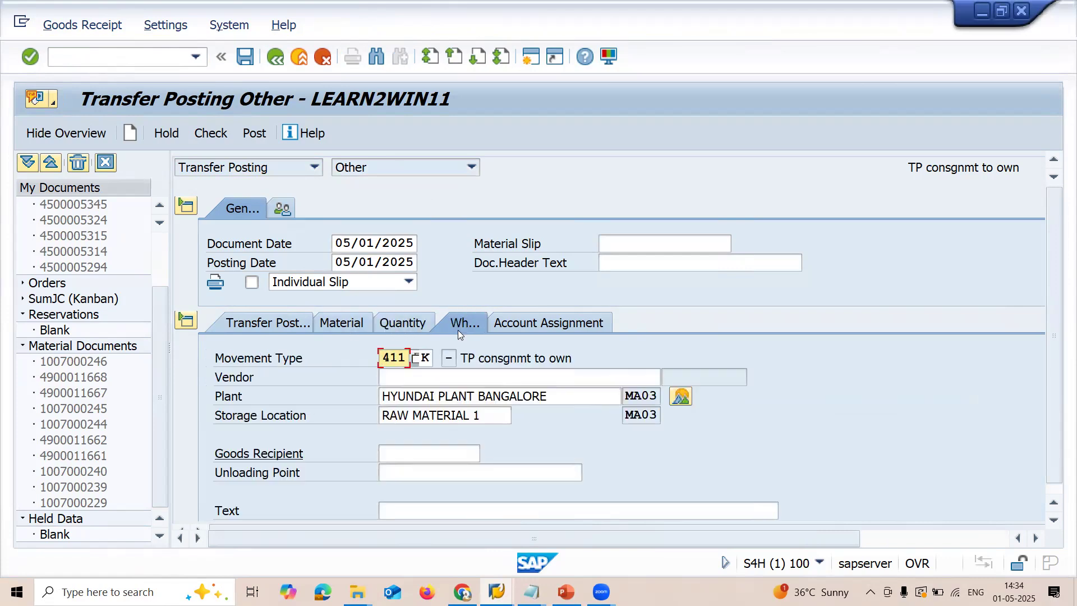
pyautogui.press('Tab')
pyautogui.write('30728')
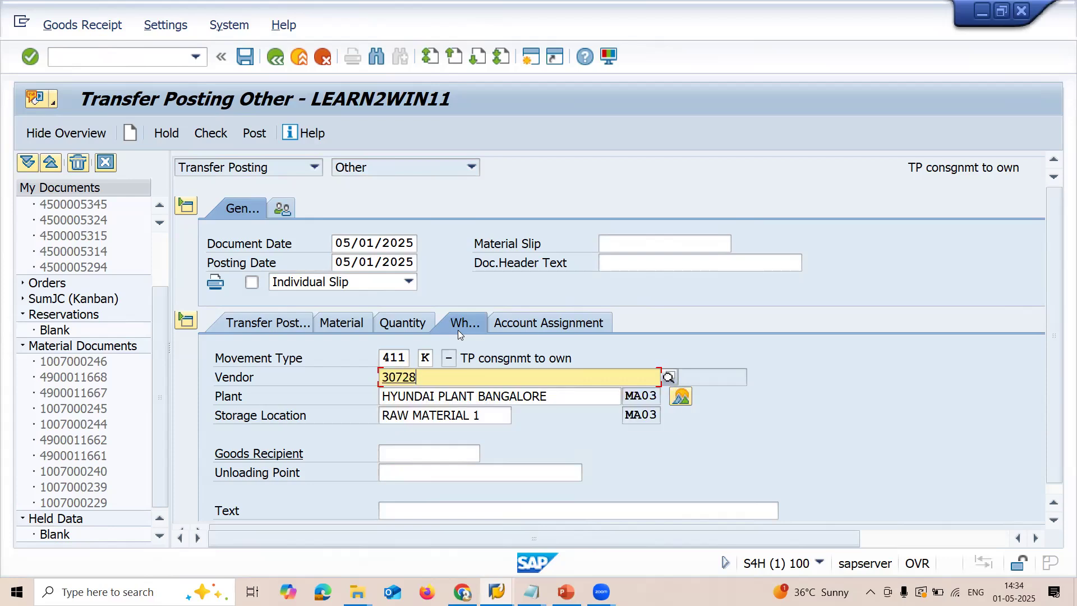
pyautogui.press('Return')
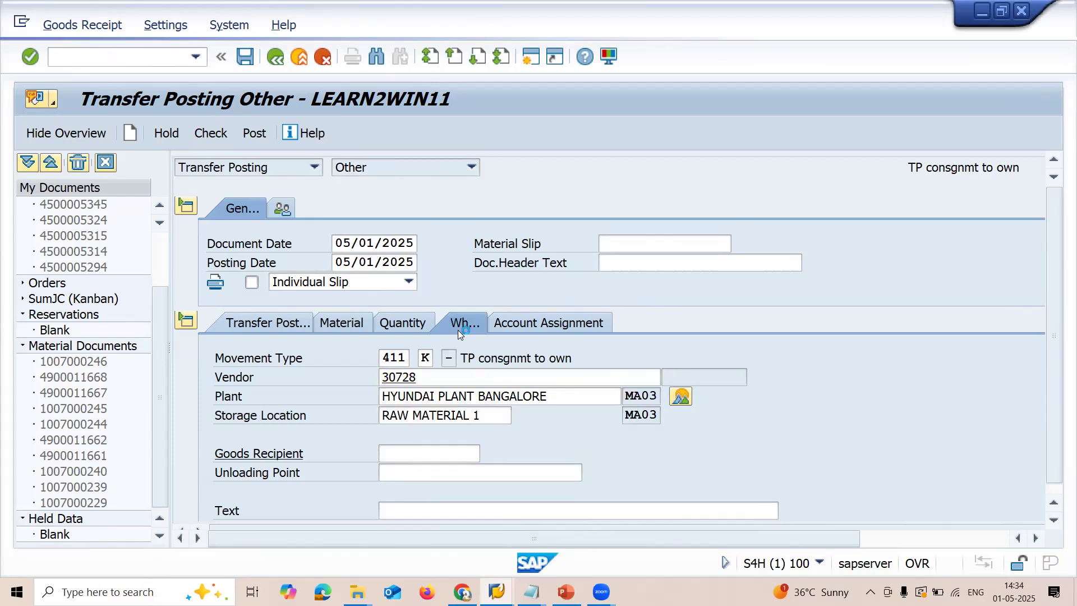
# Step: Post the document, read error M7234's long text, then switch to the other Easy Access session
pyautogui.click(252, 134)
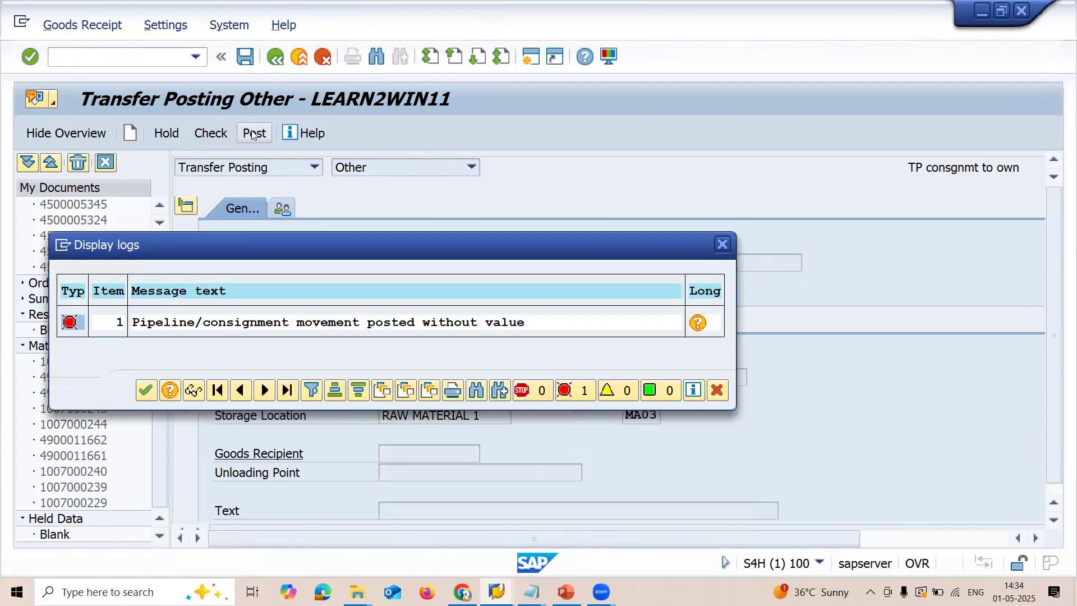
pyautogui.click(699, 324)
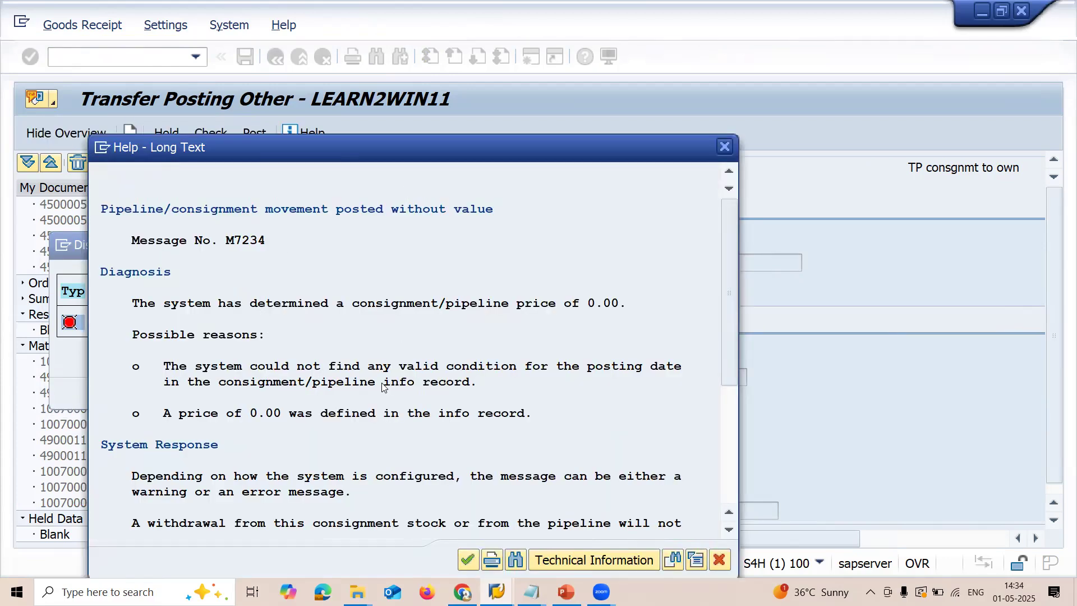
pyautogui.click(717, 560)
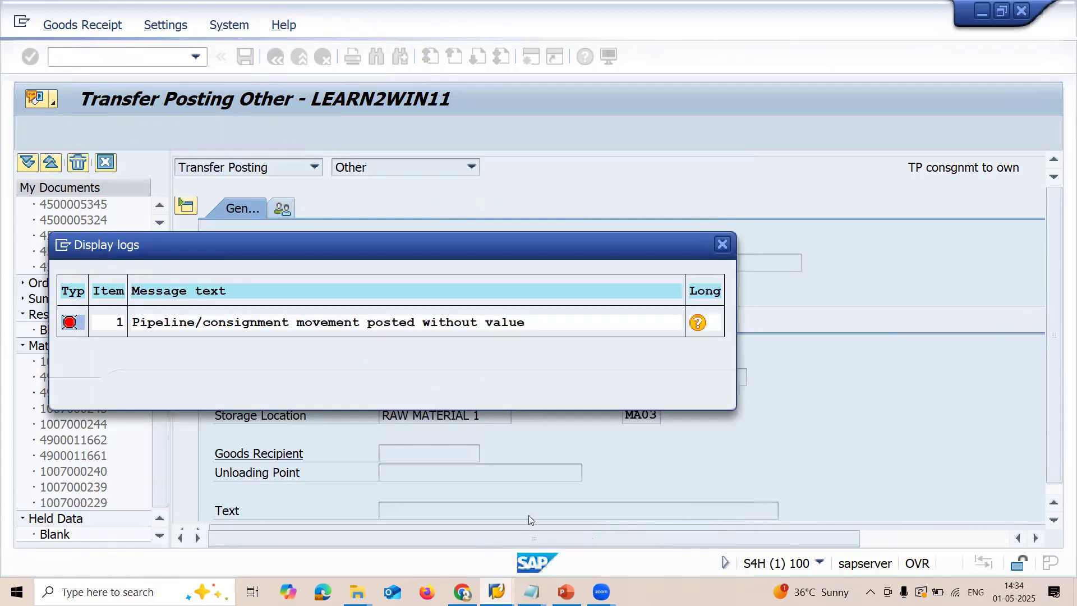
pyautogui.moveTo(496, 591)
pyautogui.click(680, 526)
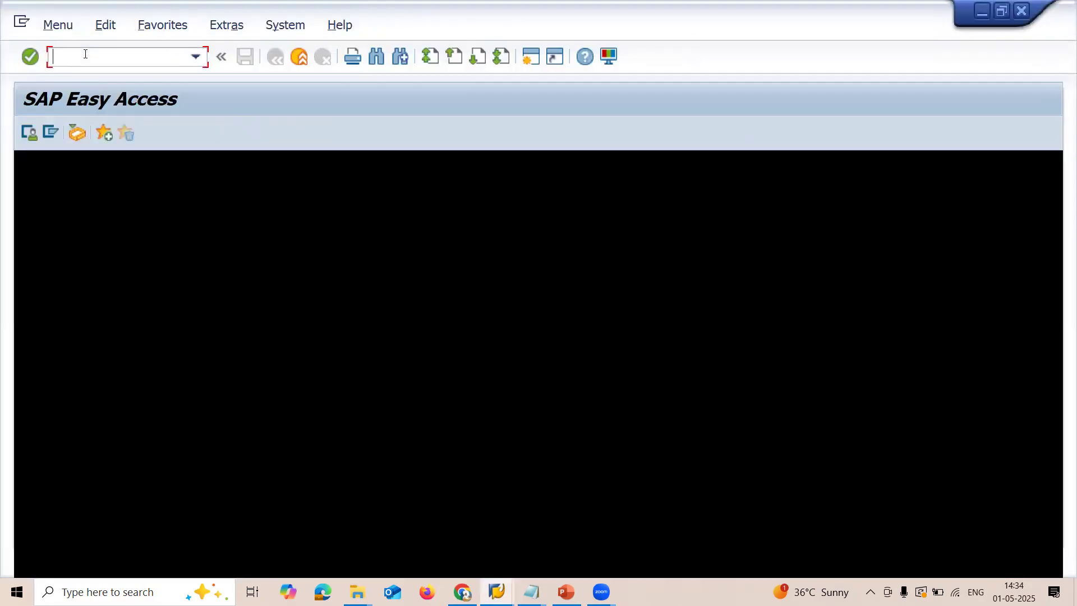
# Step: Start ME12, then copy material number 600005048 from the transfer posting window
pyautogui.write('ME12')
pyautogui.press('Return')
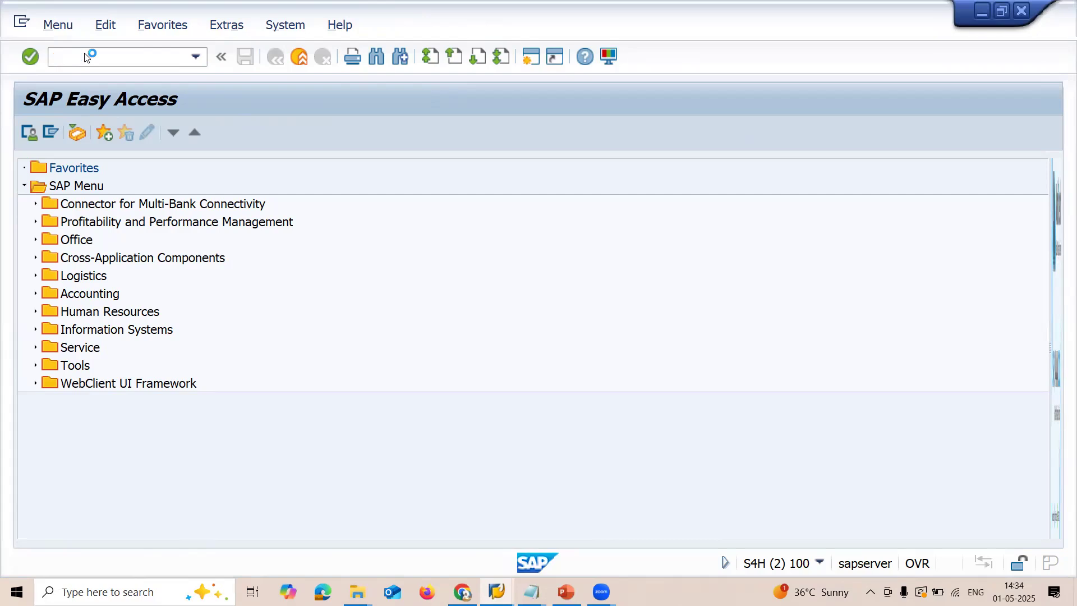
pyautogui.press('Tab')
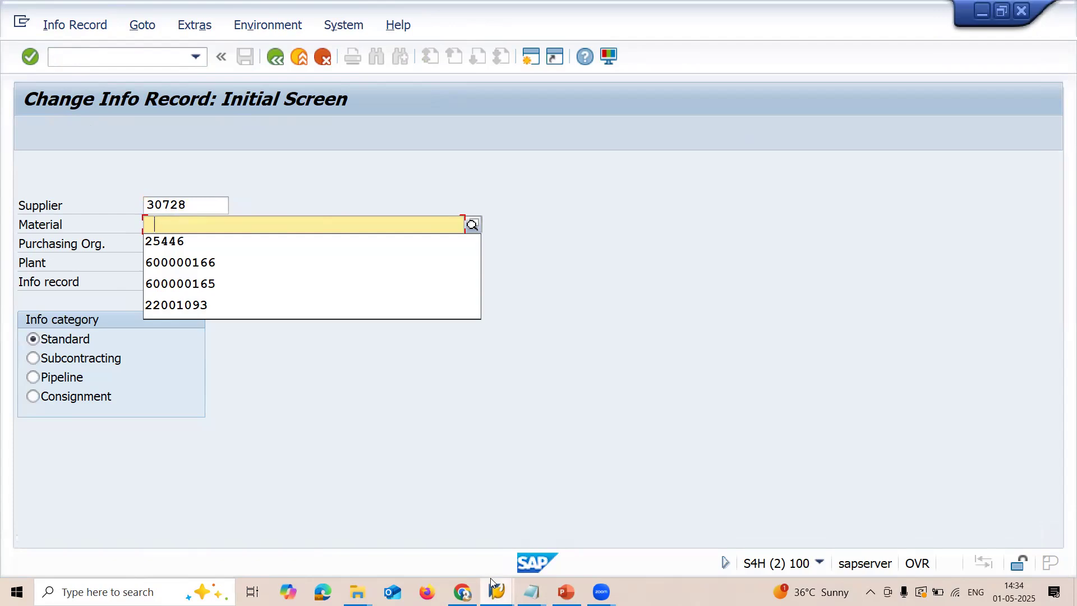
pyautogui.moveTo(490, 577)
pyautogui.click(454, 503)
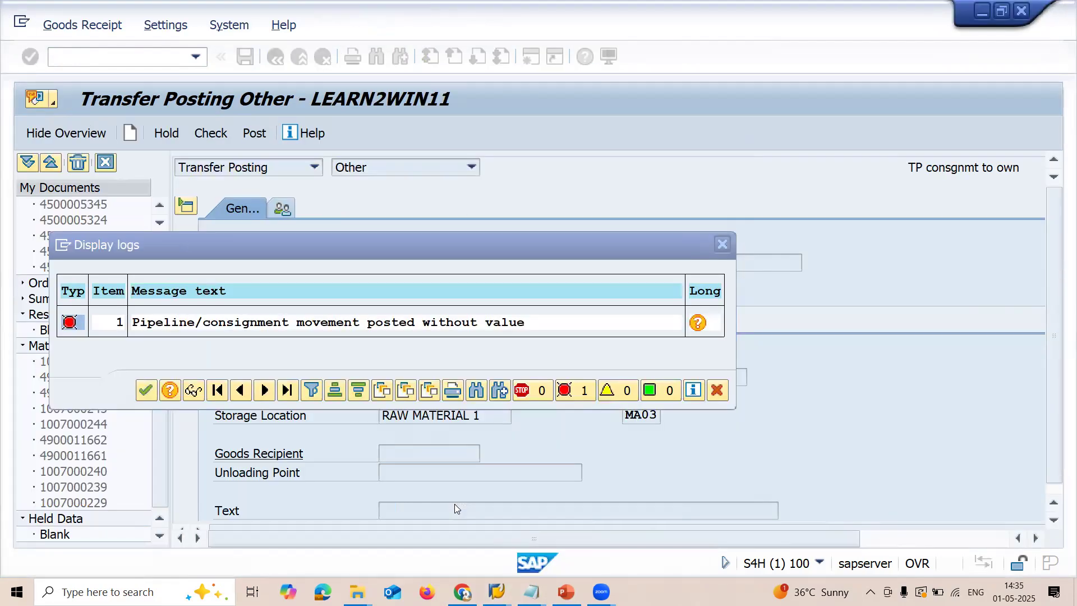
pyautogui.press('Return')
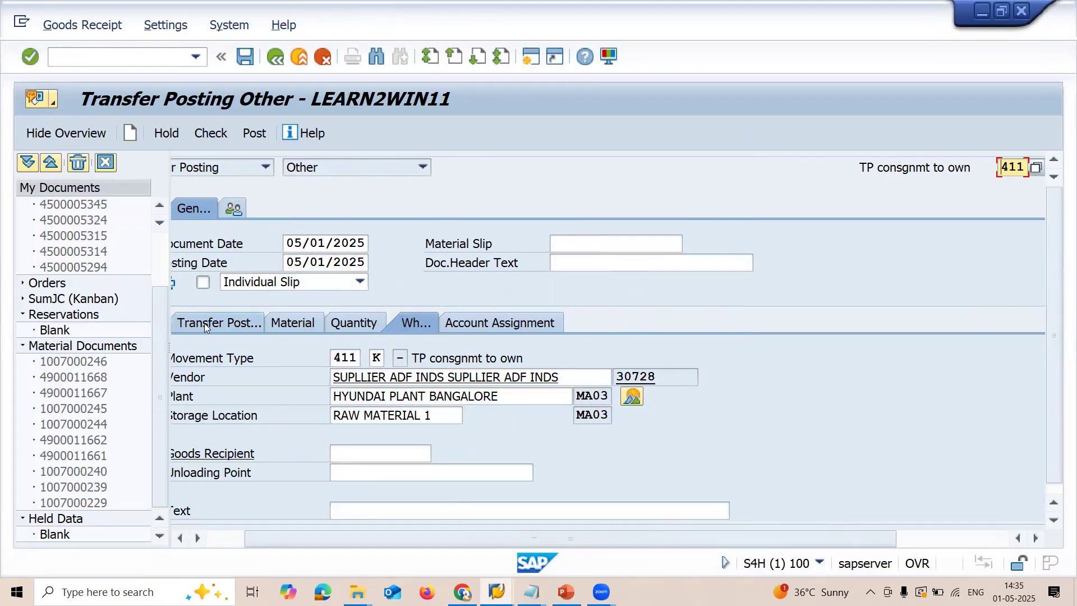
pyautogui.click(206, 329)
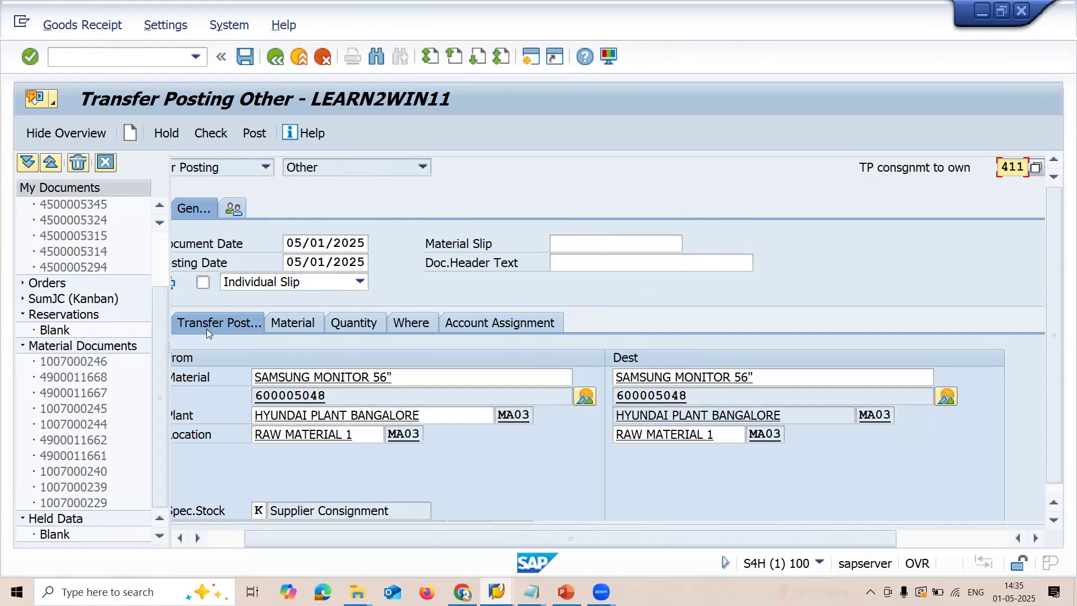
pyautogui.click(349, 394)
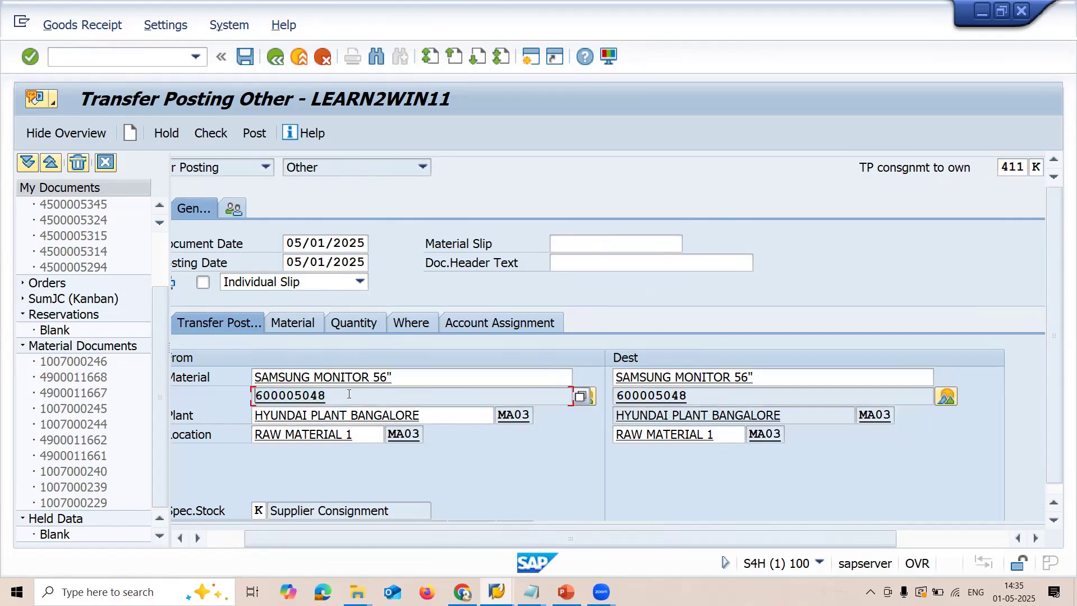
pyautogui.hotkey('alt', 'Tab')
# Step: Fill in material 600005048, purchasing org MA01, plant MA03 and Consignment category, then open General Data
pyautogui.click(236, 224)
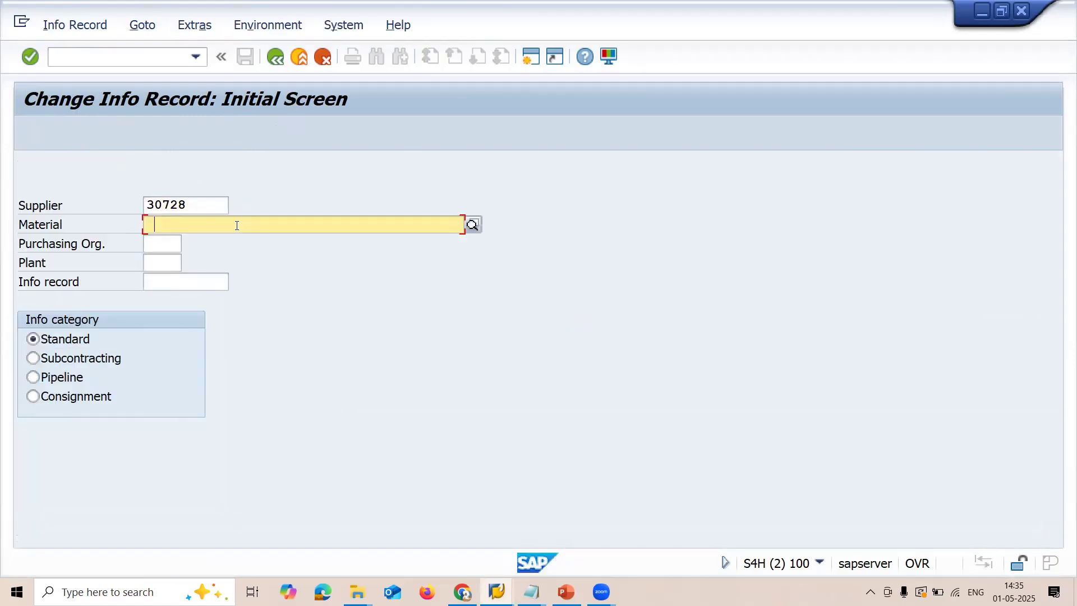
pyautogui.write('600005048')
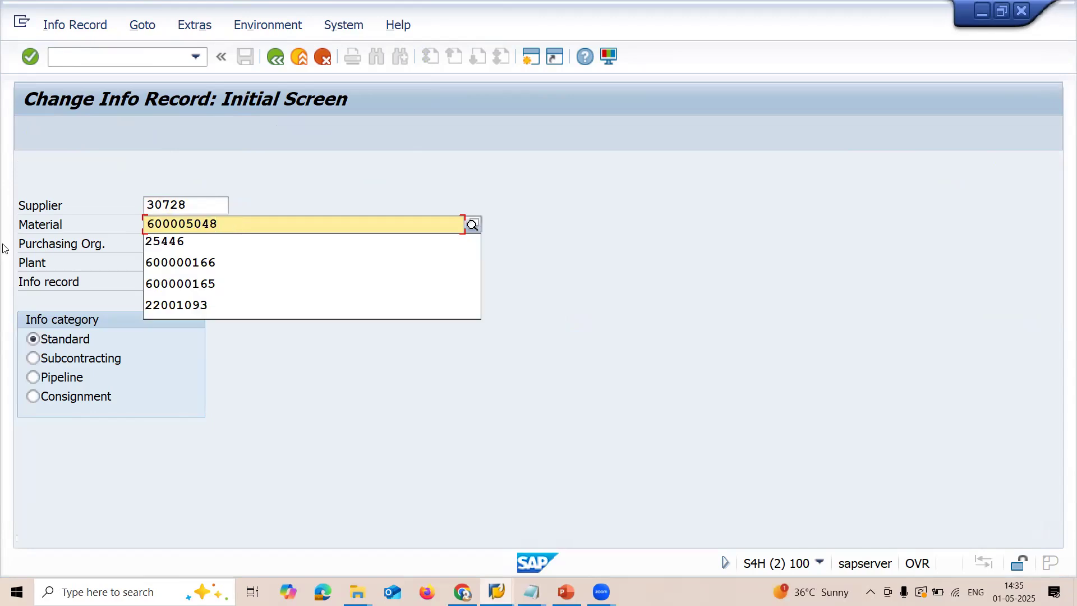
pyautogui.press('Escape')
pyautogui.click(160, 242)
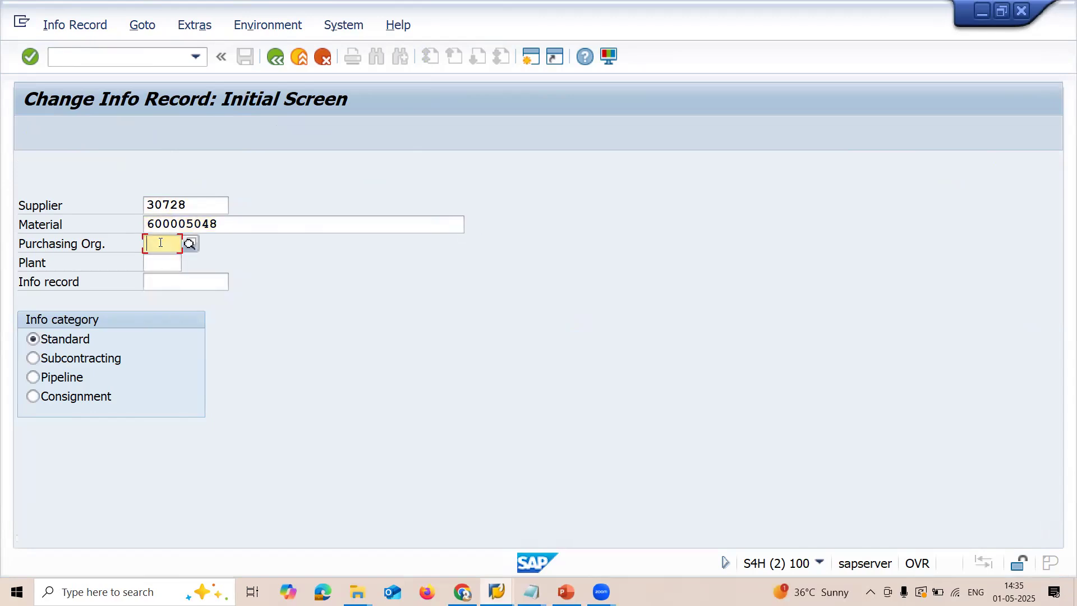
pyautogui.press('Down')
pyautogui.press('Return')
pyautogui.press('Tab')
pyautogui.press('Down')
pyautogui.press('Return')
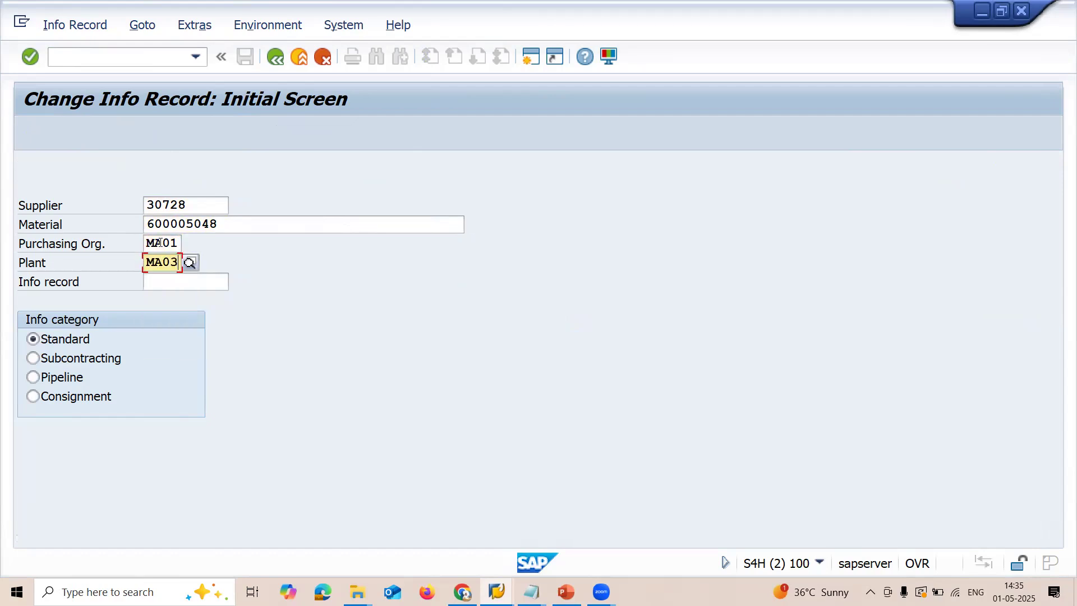
pyautogui.click(43, 400)
pyautogui.press('Return')
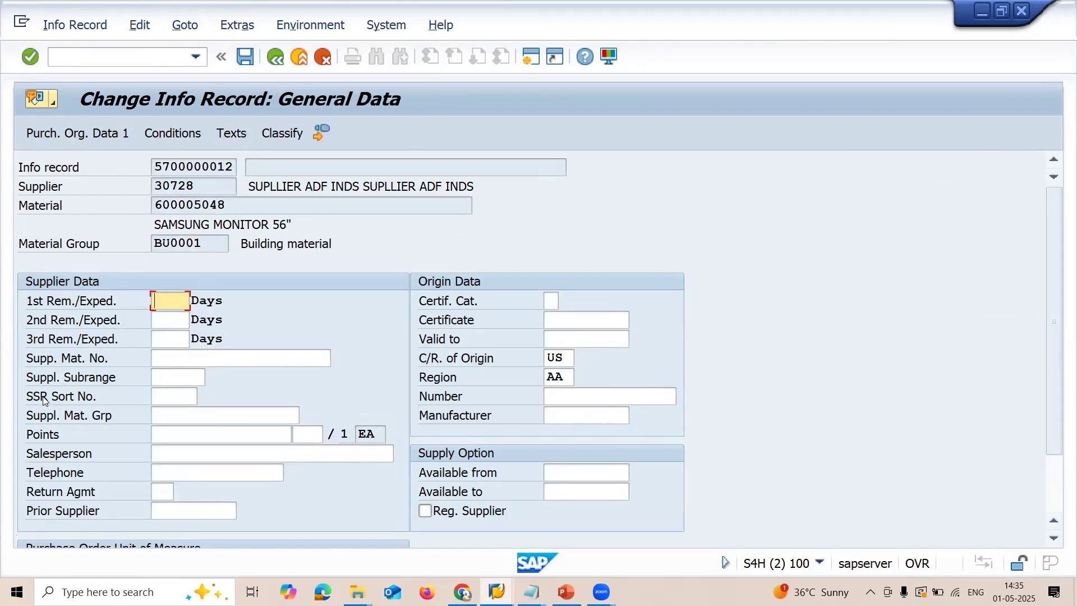
# Step: Open conditions for the 04/01/2025 period and review PB00: 2,500.00 USD, valid to 12/31/9999
pyautogui.click(191, 135)
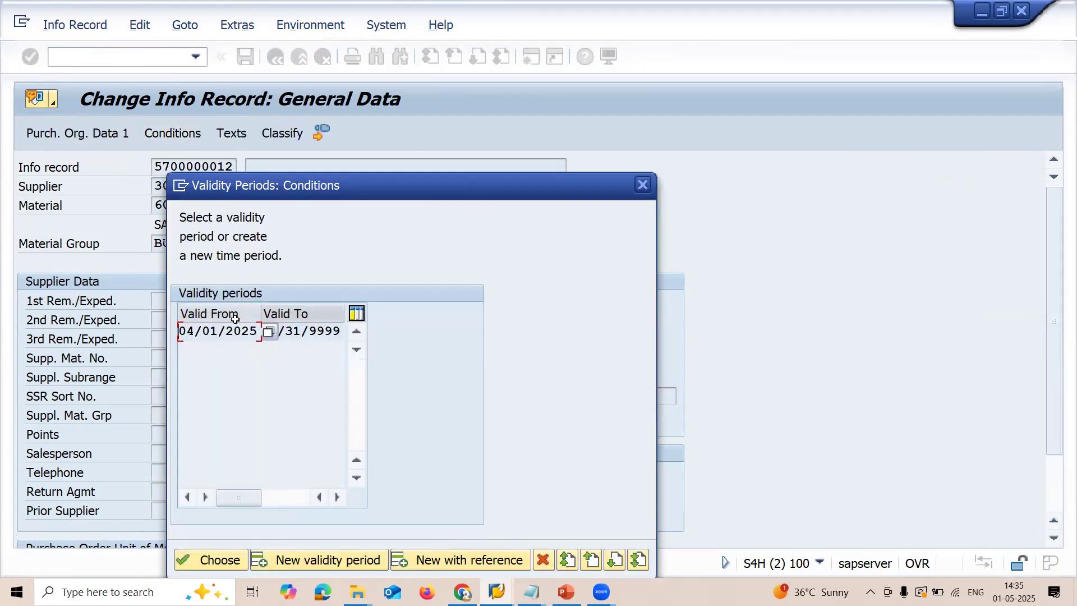
pyautogui.click(235, 561)
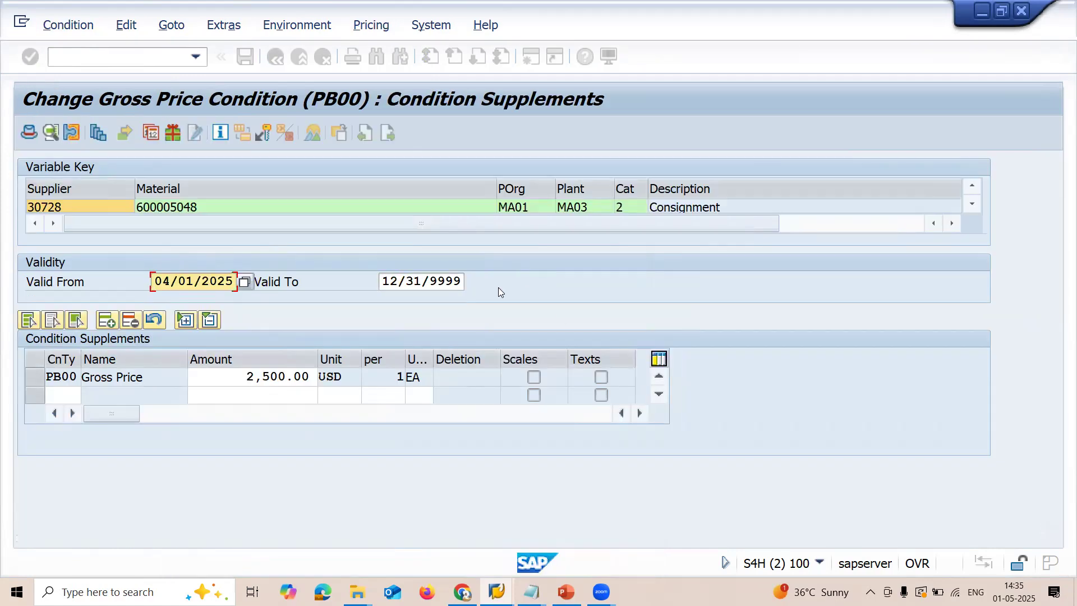
pyautogui.hotkey('shift', 'Right')
pyautogui.hotkey('shift', 'Right')
pyautogui.hotkey('shift', 'Right')
pyautogui.hotkey('shift', 'Right')
pyautogui.hotkey('shift', 'Right')
pyautogui.hotkey('shift', 'Right')
pyautogui.hotkey('shift', 'Right')
pyautogui.hotkey('shift', 'Right')
pyautogui.hotkey('shift', 'Right')
pyautogui.hotkey('shift', 'Right')
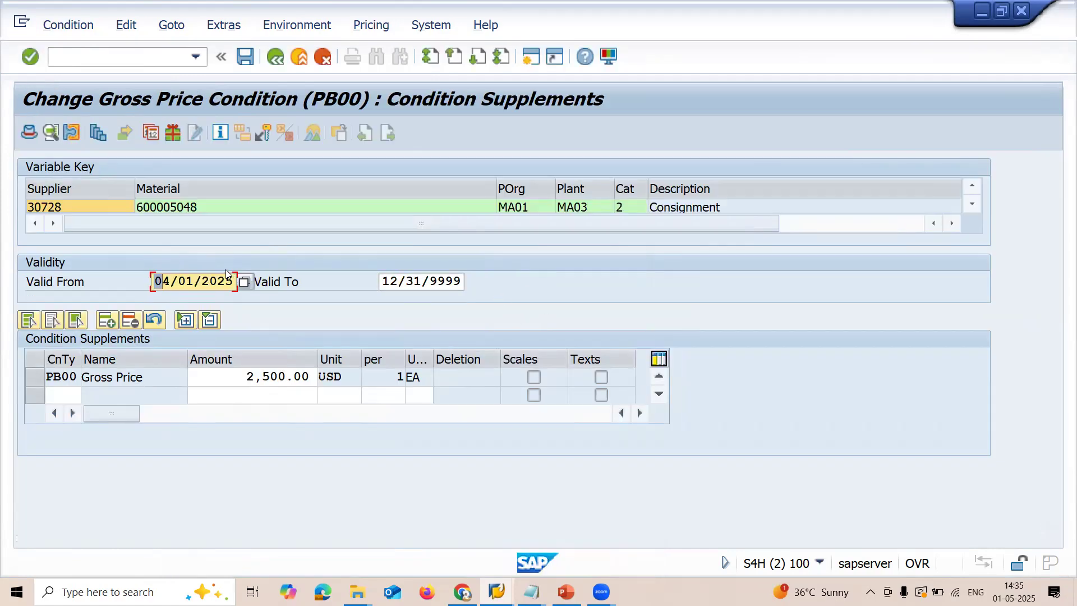
pyautogui.press('Tab')
pyautogui.hotkey('shift', 'Right')
pyautogui.hotkey('shift', 'Right')
pyautogui.hotkey('shift', 'Right')
pyautogui.hotkey('shift', 'Right')
pyautogui.hotkey('shift', 'Right')
pyautogui.hotkey('shift', 'Right')
pyautogui.hotkey('shift', 'Right')
pyautogui.hotkey('shift', 'Right')
pyautogui.hotkey('shift', 'Right')
pyautogui.hotkey('shift', 'Right')
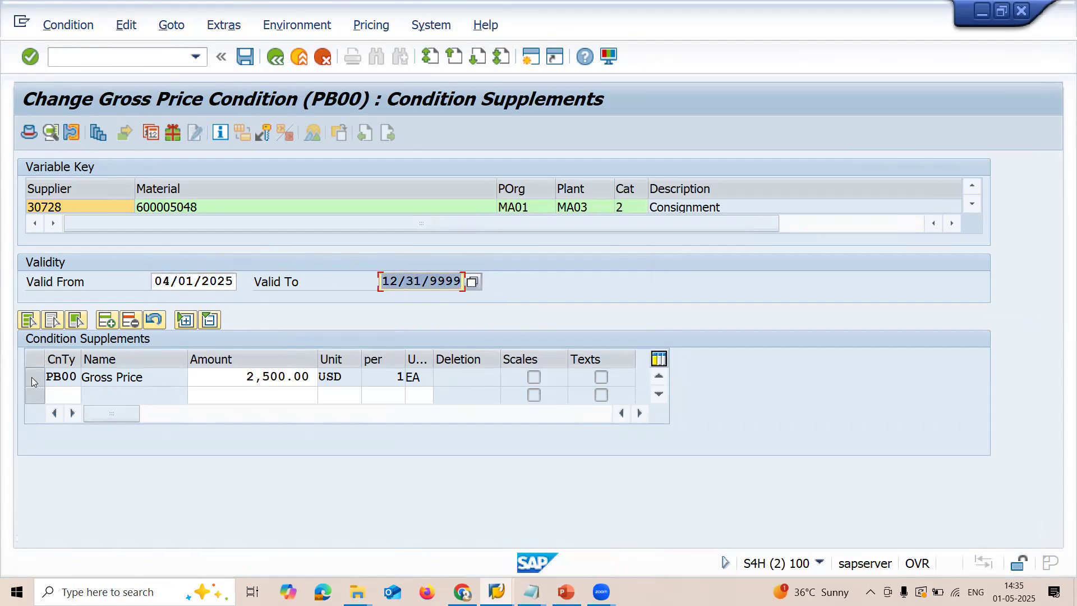
pyautogui.click(248, 376)
pyautogui.hotkey('shift', 'Right')
pyautogui.hotkey('shift', 'Right')
pyautogui.hotkey('shift', 'Right')
pyautogui.hotkey('shift', 'Right')
pyautogui.hotkey('shift', 'Right')
pyautogui.hotkey('shift', 'Right')
pyautogui.hotkey('shift', 'Right')
pyautogui.hotkey('shift', 'Right')
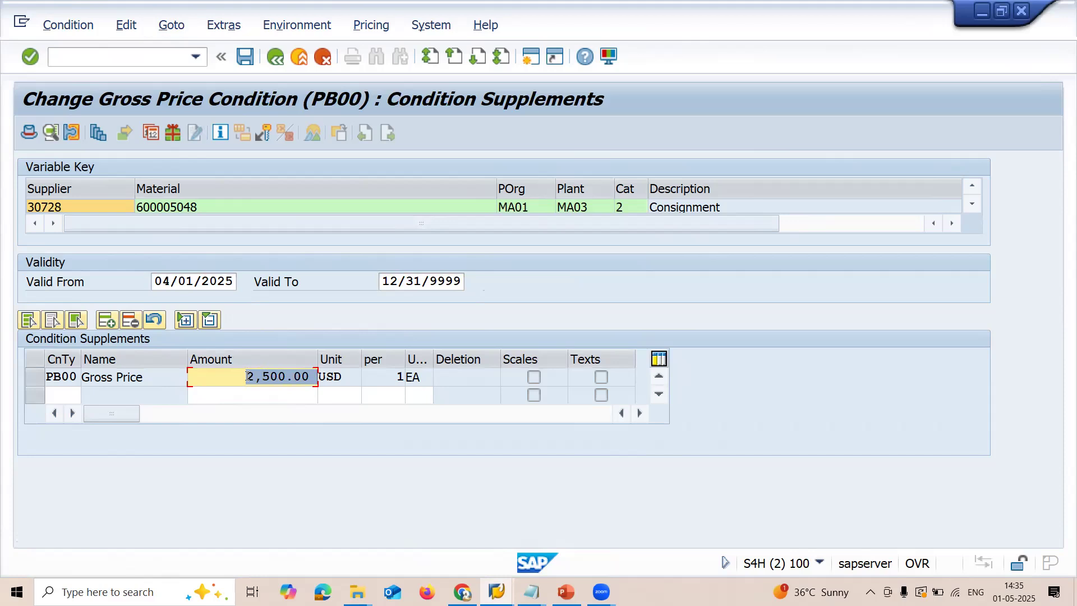
pyautogui.click(151, 57)
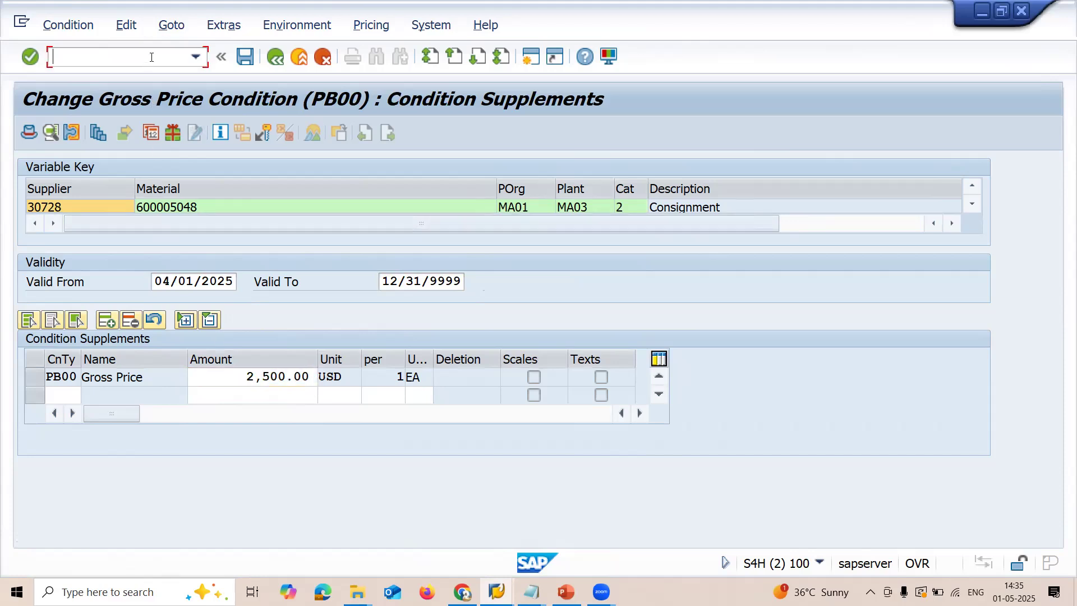
# Step: Run SPRO and open the SAP Reference IMG
pyautogui.write('/N')
pyautogui.press('Return')
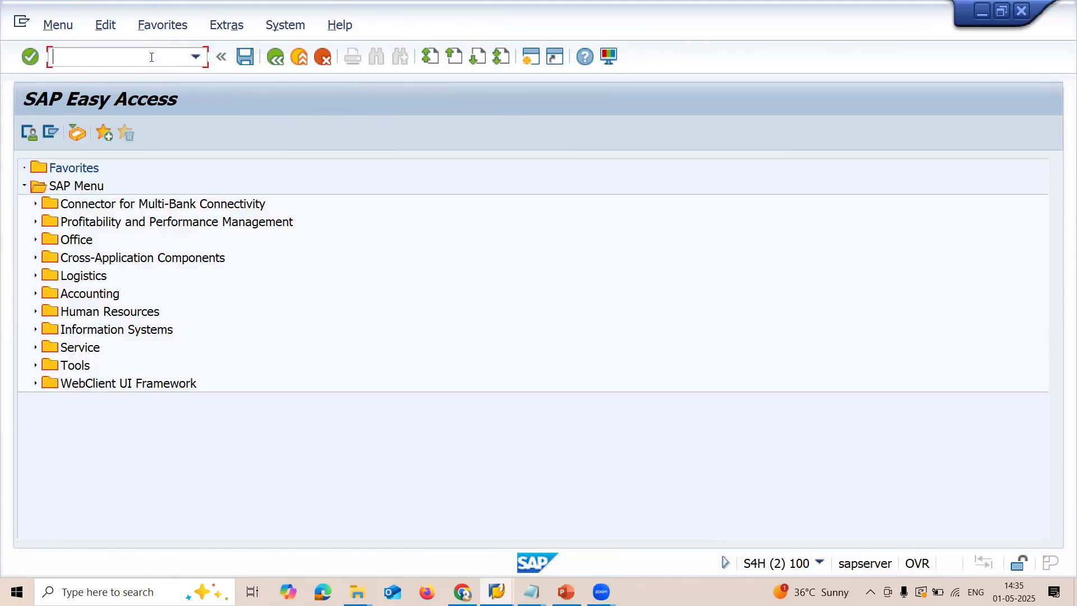
pyautogui.write('SPRO')
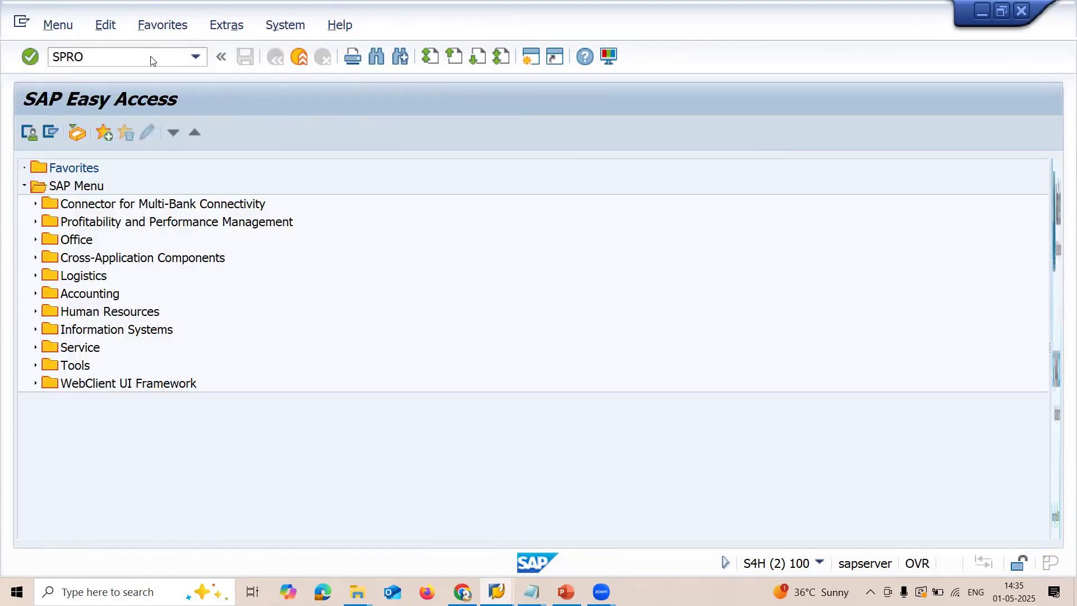
pyautogui.press('Return')
pyautogui.click(112, 134)
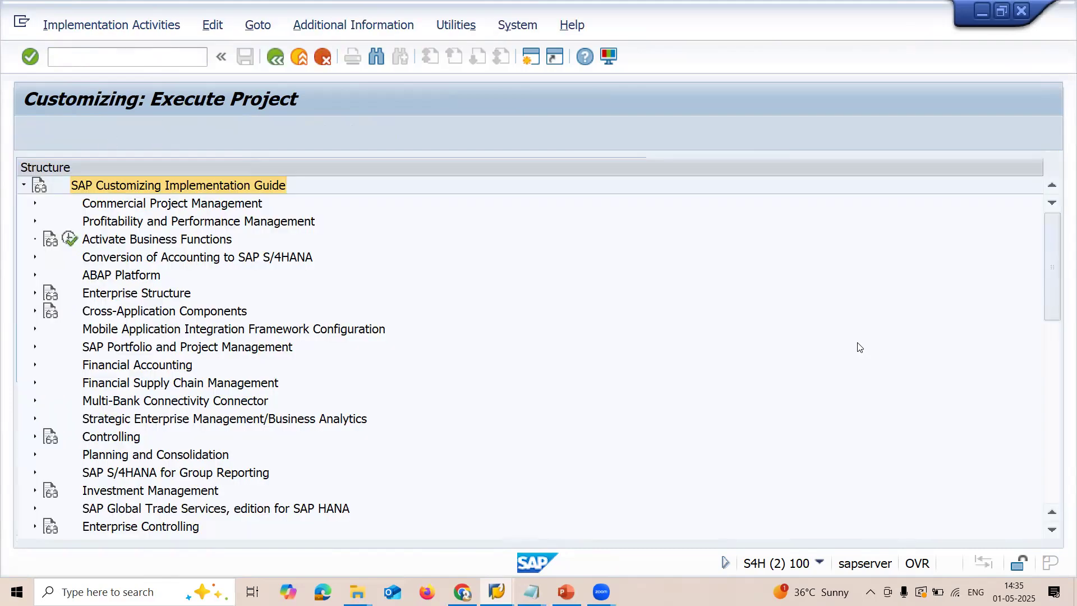
# Step: Expand Materials Management > Purchasing > Conditions > Define Price Determination Process and run Define Condition Types
pyautogui.moveTo(1057, 280); pyautogui.dragTo(1059, 397)
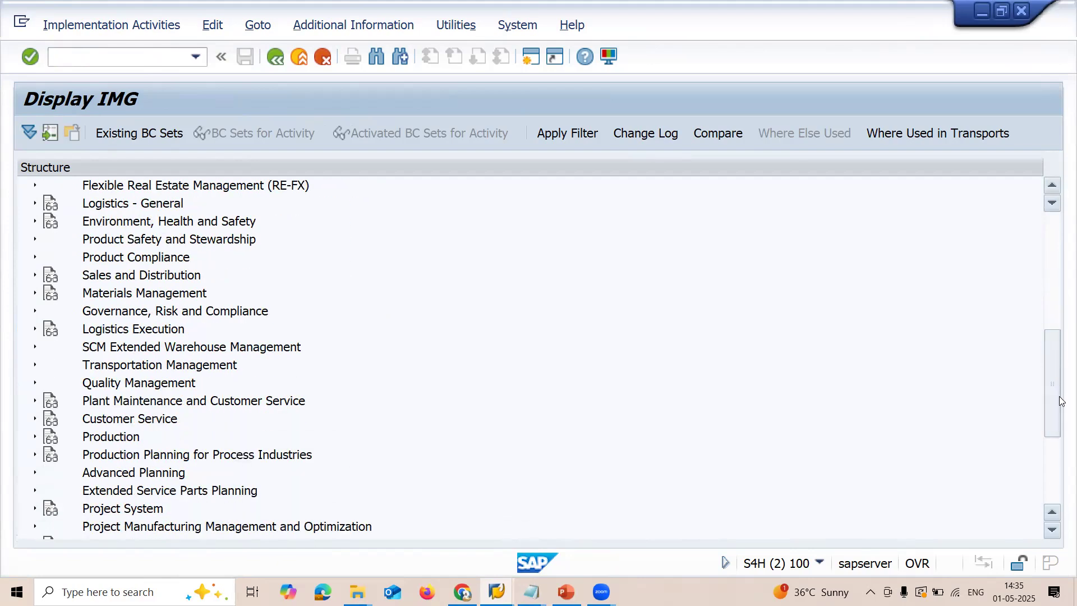
pyautogui.click(36, 293)
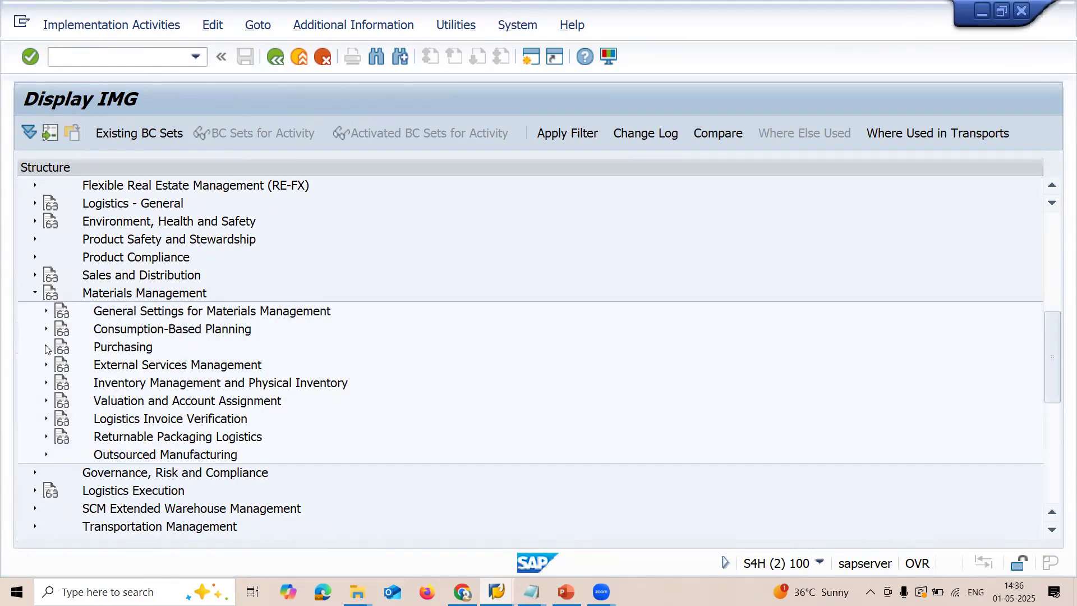
pyautogui.click(47, 347)
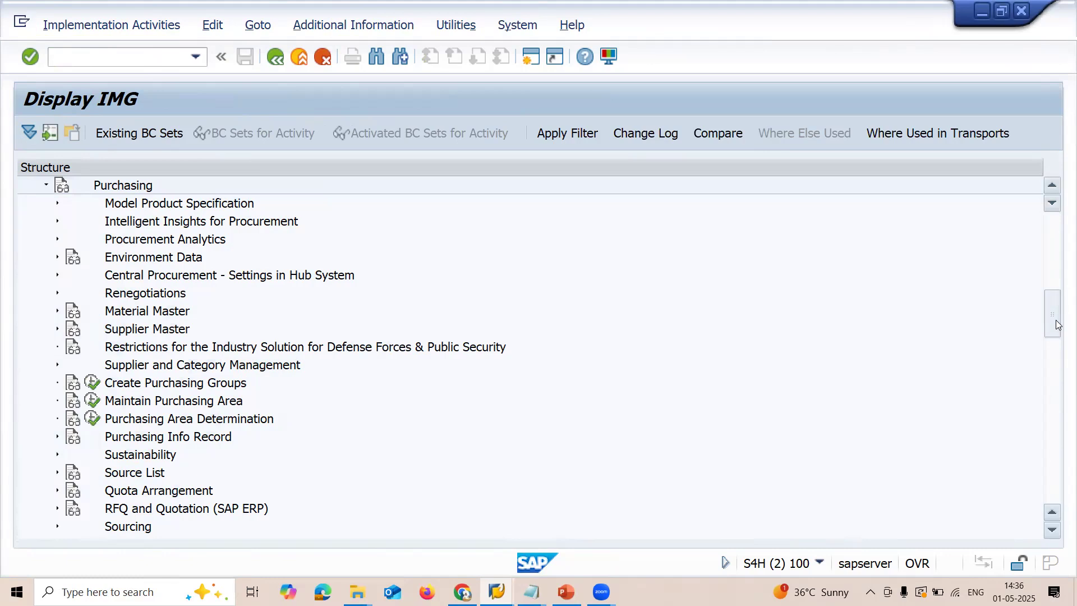
pyautogui.moveTo(1057, 325); pyautogui.dragTo(1056, 388)
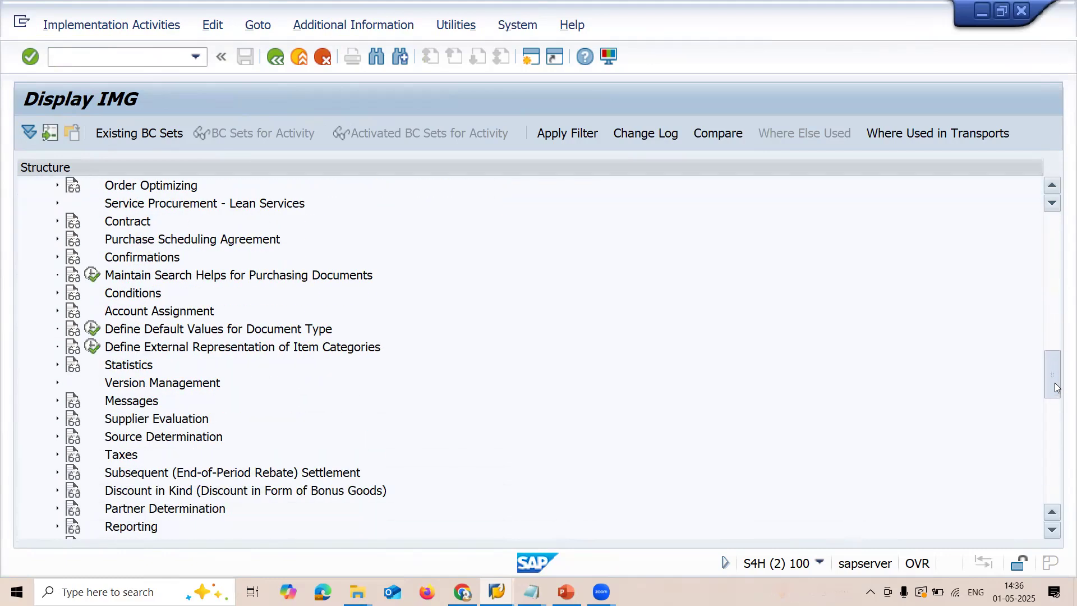
pyautogui.click(58, 293)
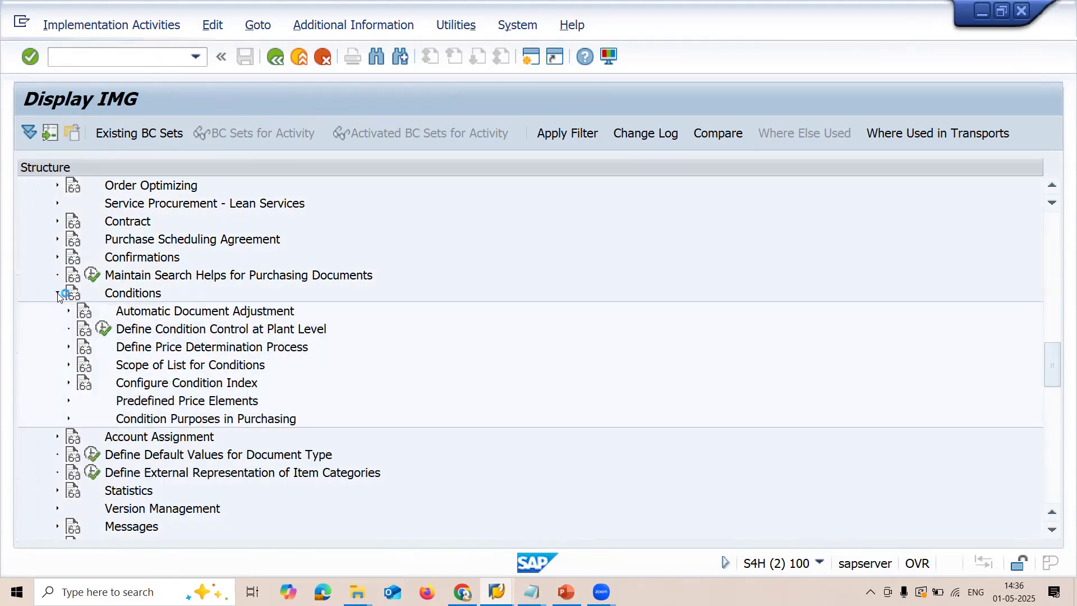
pyautogui.click(67, 347)
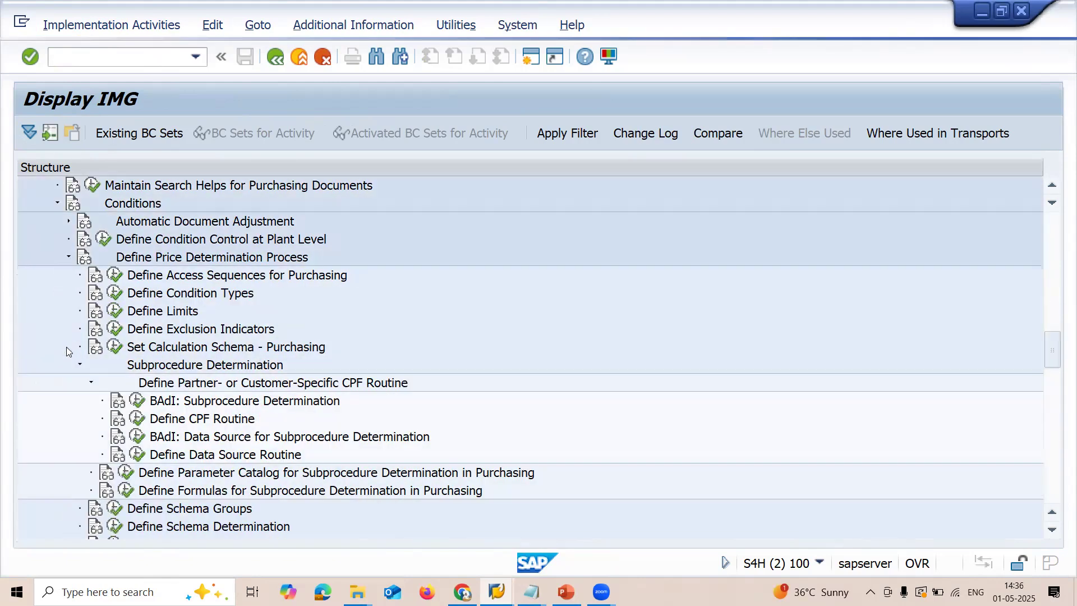
pyautogui.click(113, 294)
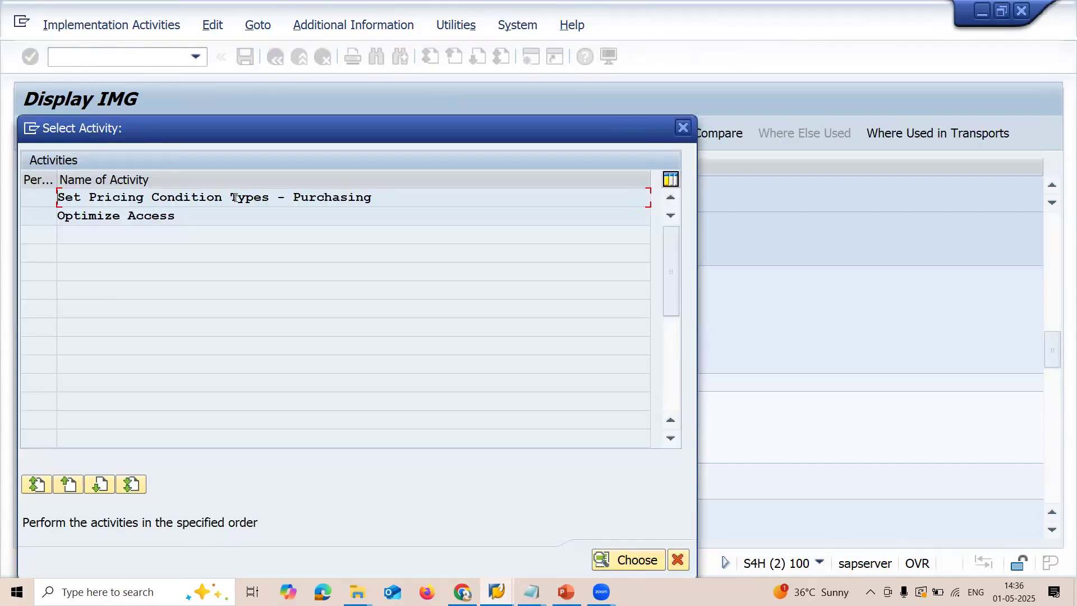
# Step: In Set Pricing Condition Types - Purchasing, find PB00 and open its details
pyautogui.doubleClick(256, 198)
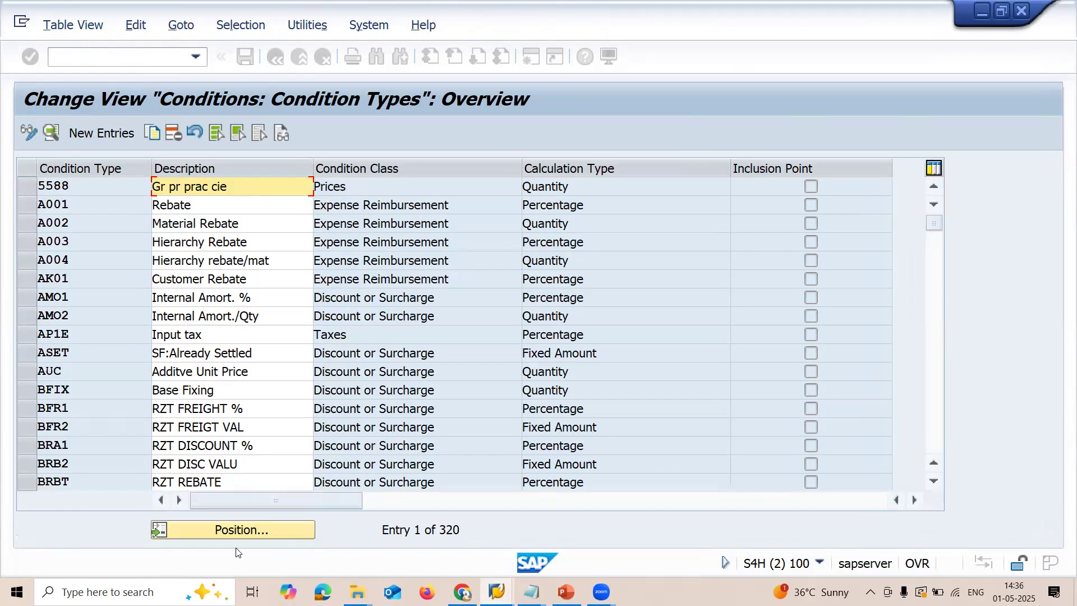
pyautogui.click(241, 530)
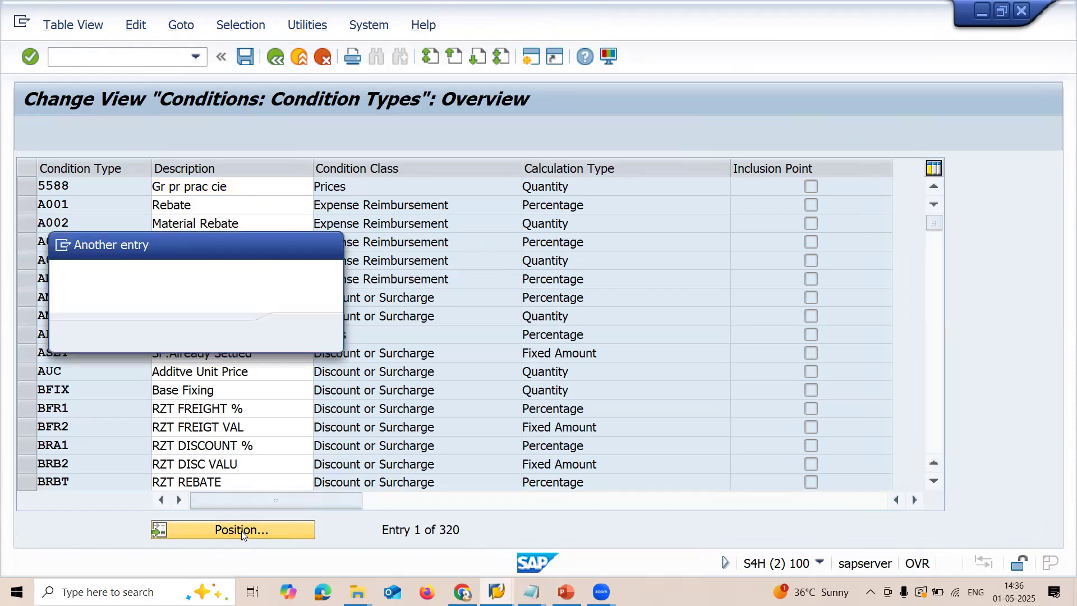
pyautogui.write('PB00')
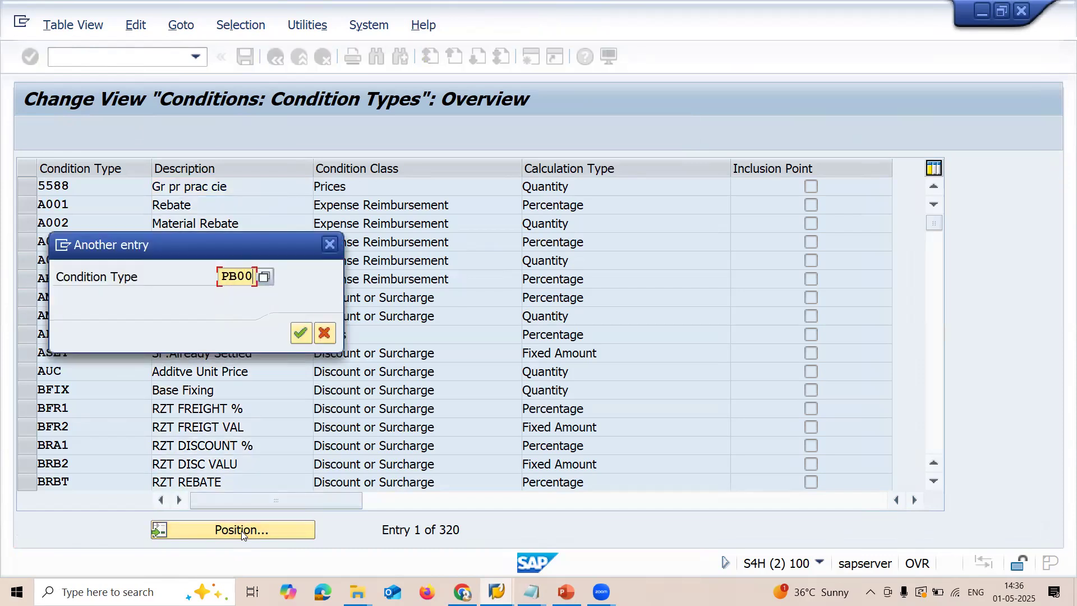
pyautogui.press('Return')
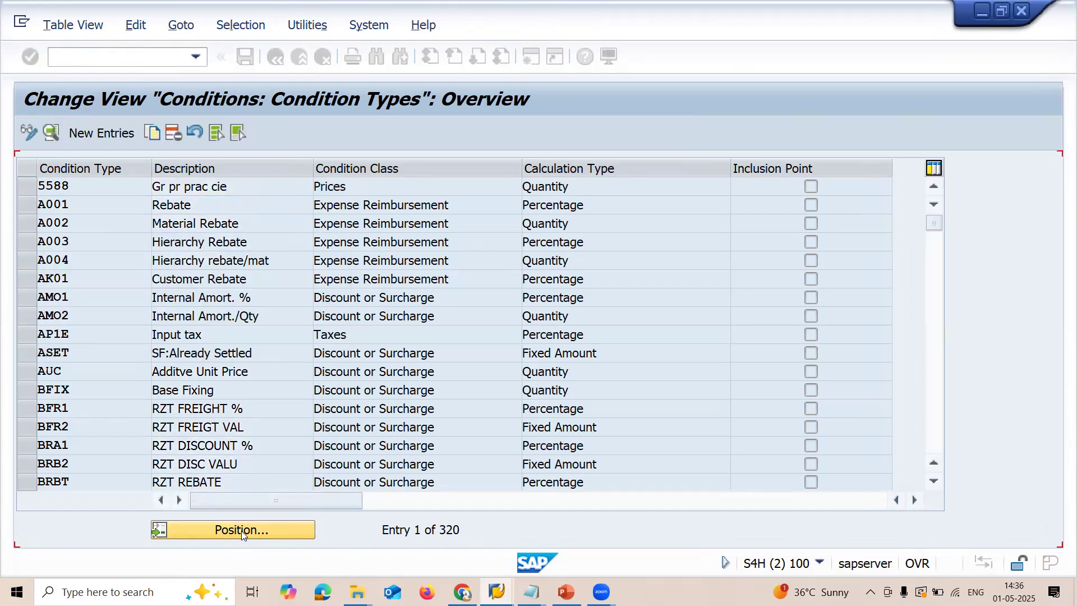
pyautogui.doubleClick(443, 187)
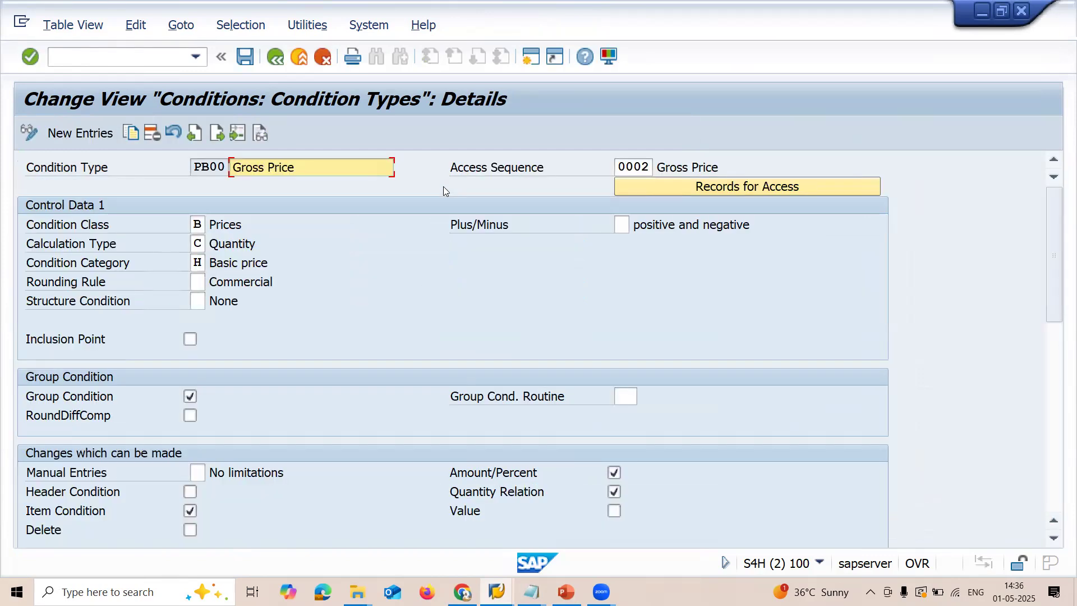
# Step: Review PB00's access sequence 0002, condition class B, calculation type C and category H
pyautogui.click(619, 166)
pyautogui.hotkey('shift', 'Right')
pyautogui.hotkey('shift', 'Right')
pyautogui.hotkey('shift', 'Right')
pyautogui.hotkey('shift', 'Right')
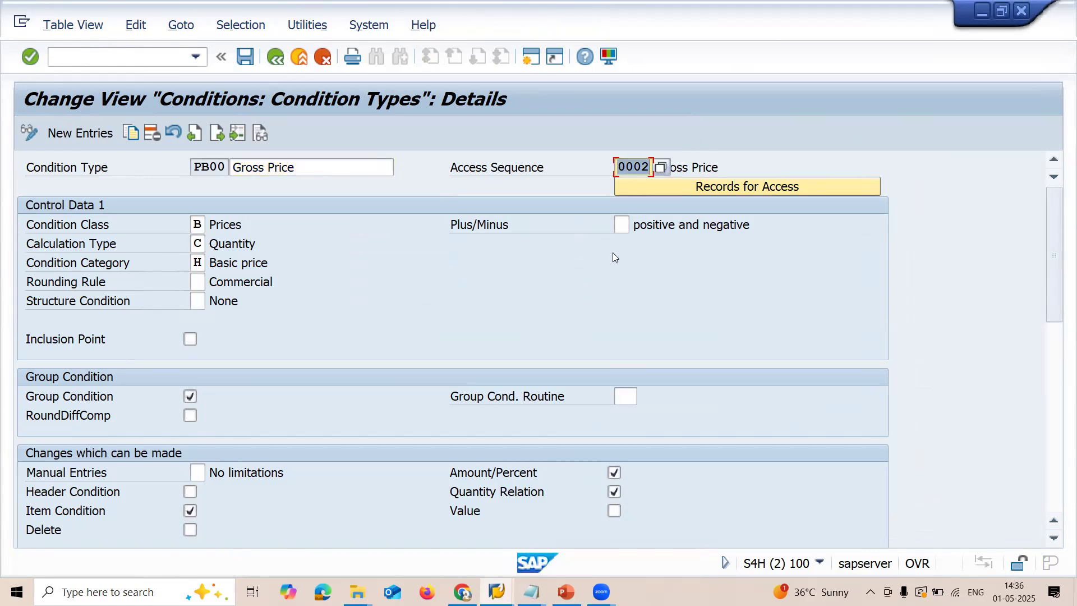
pyautogui.click(554, 165)
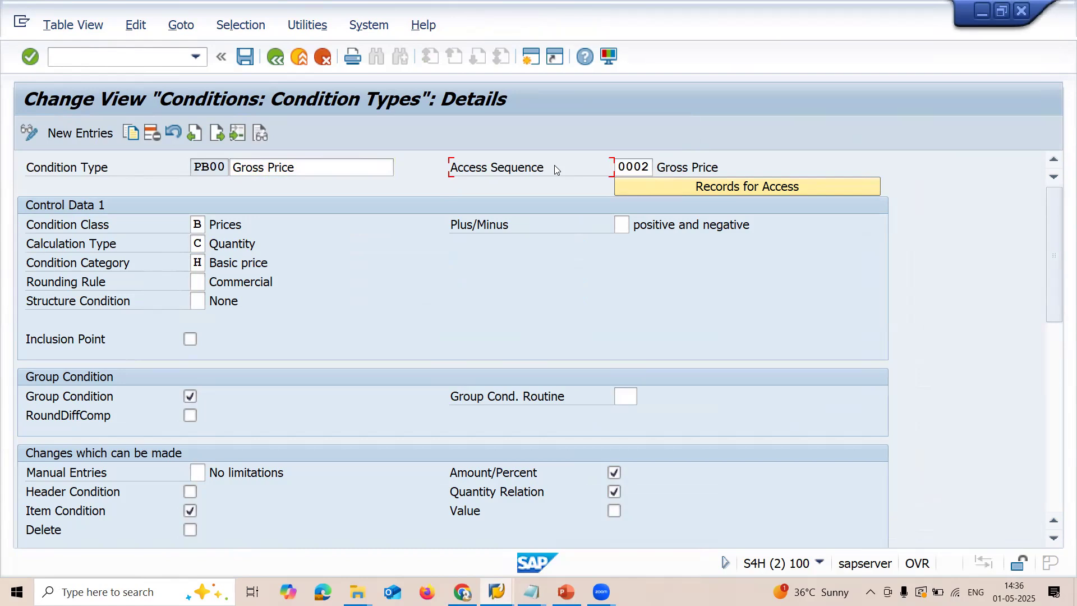
pyautogui.click(616, 164)
pyautogui.hotkey('shift', 'Right')
pyautogui.hotkey('shift', 'Right')
pyautogui.hotkey('shift', 'Right')
pyautogui.hotkey('shift', 'Right')
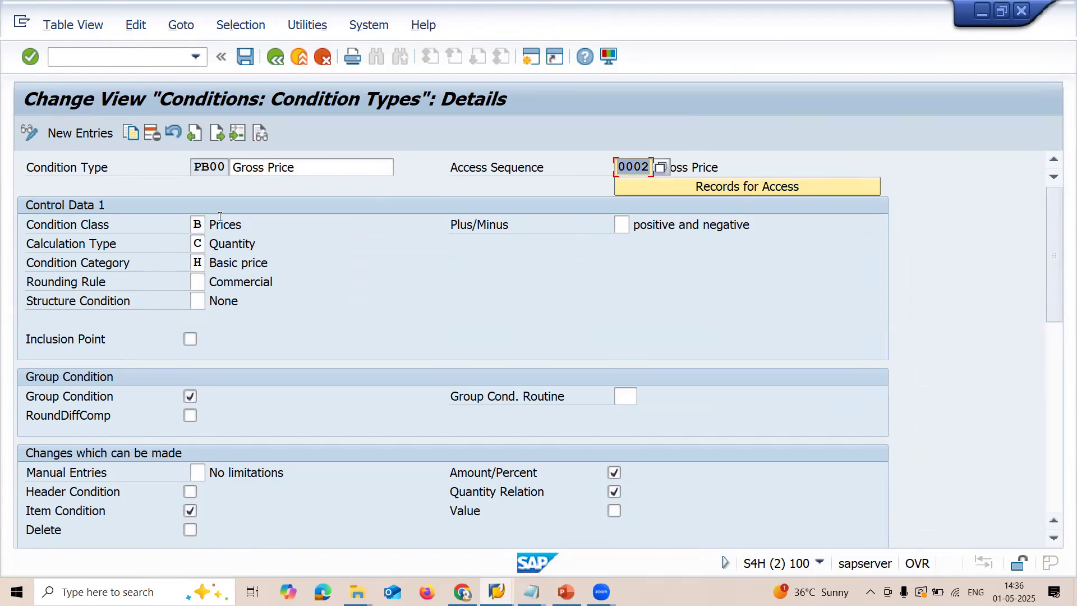
pyautogui.click(197, 224)
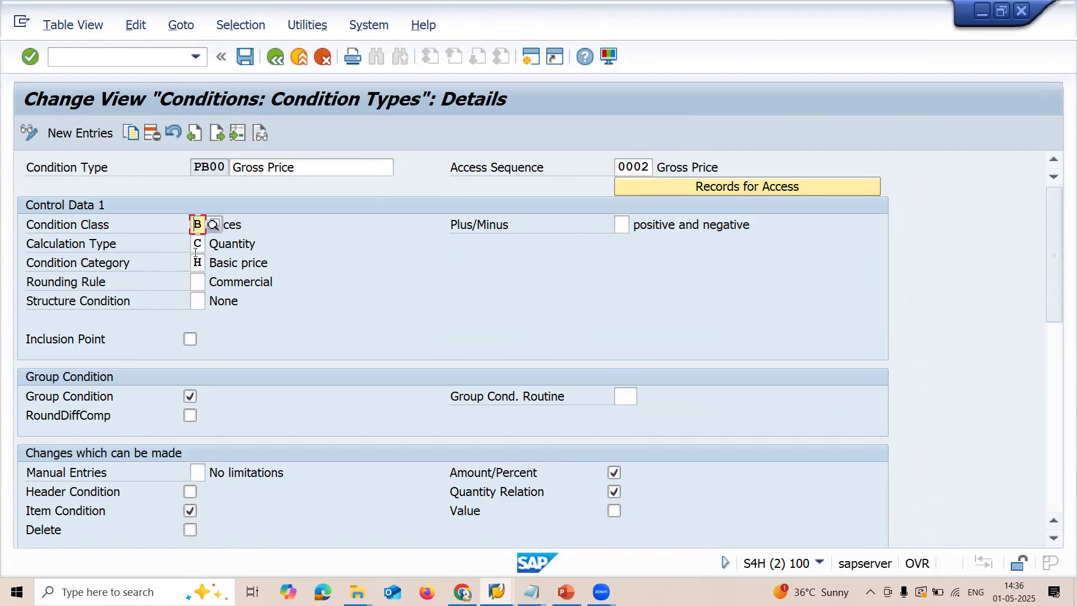
pyautogui.click(196, 245)
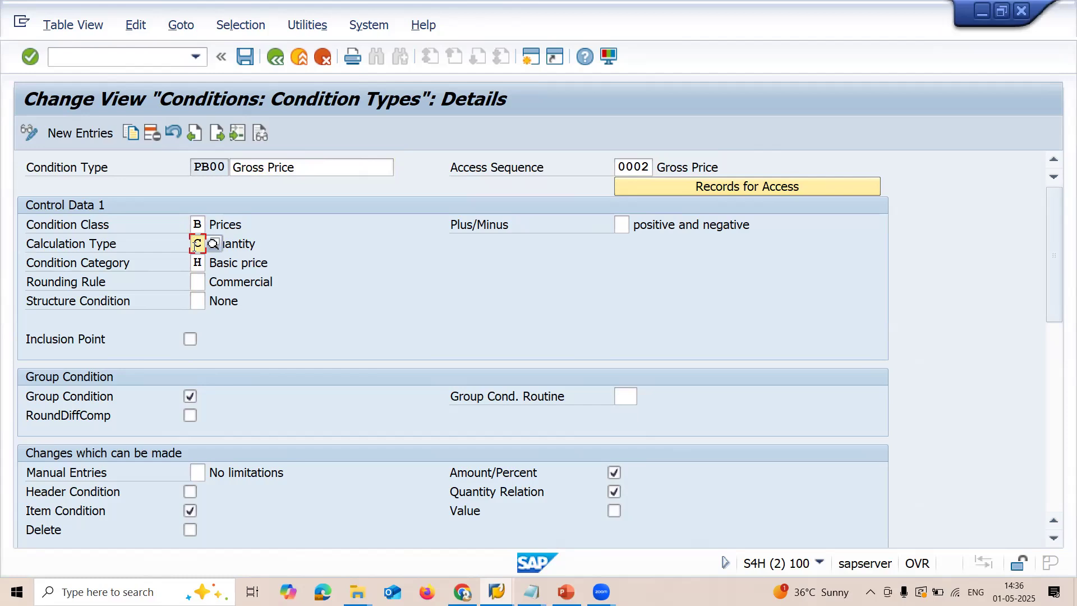
pyautogui.click(197, 263)
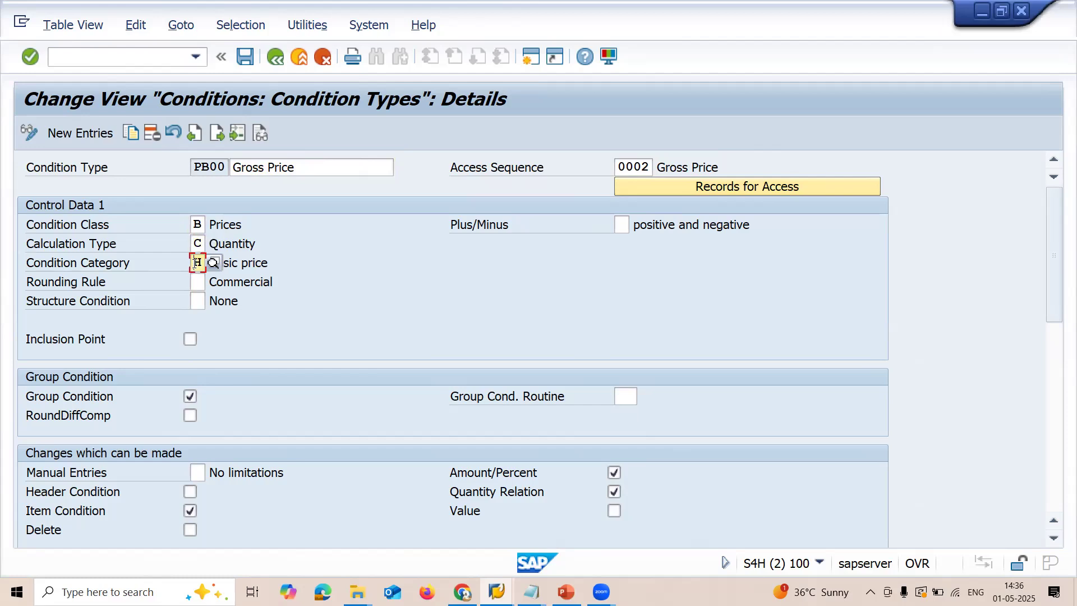
pyautogui.click(289, 262)
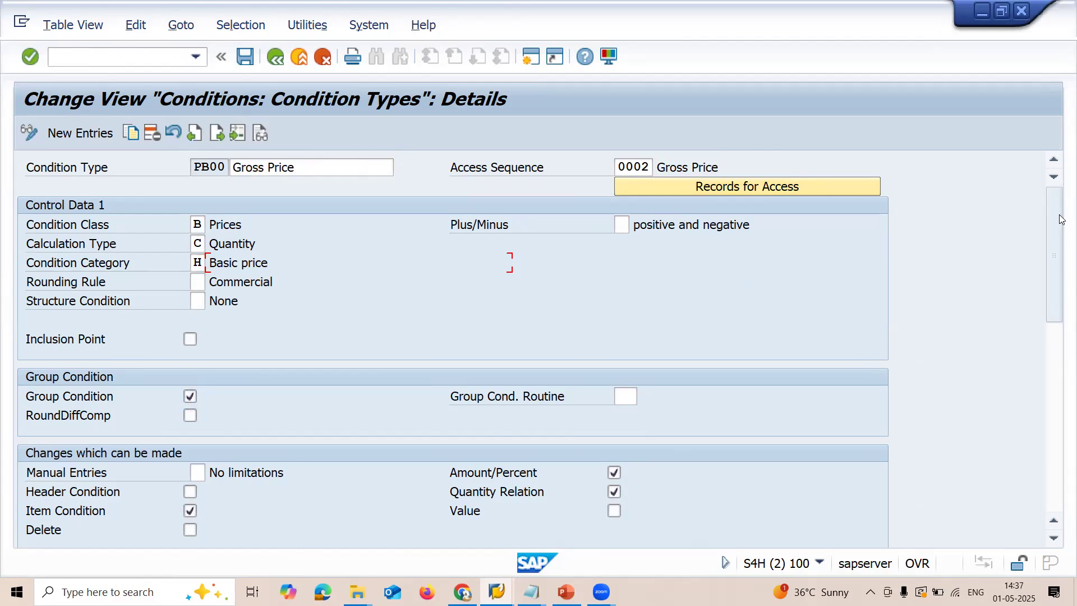
pyautogui.moveTo(1060, 220); pyautogui.dragTo(1059, 306)
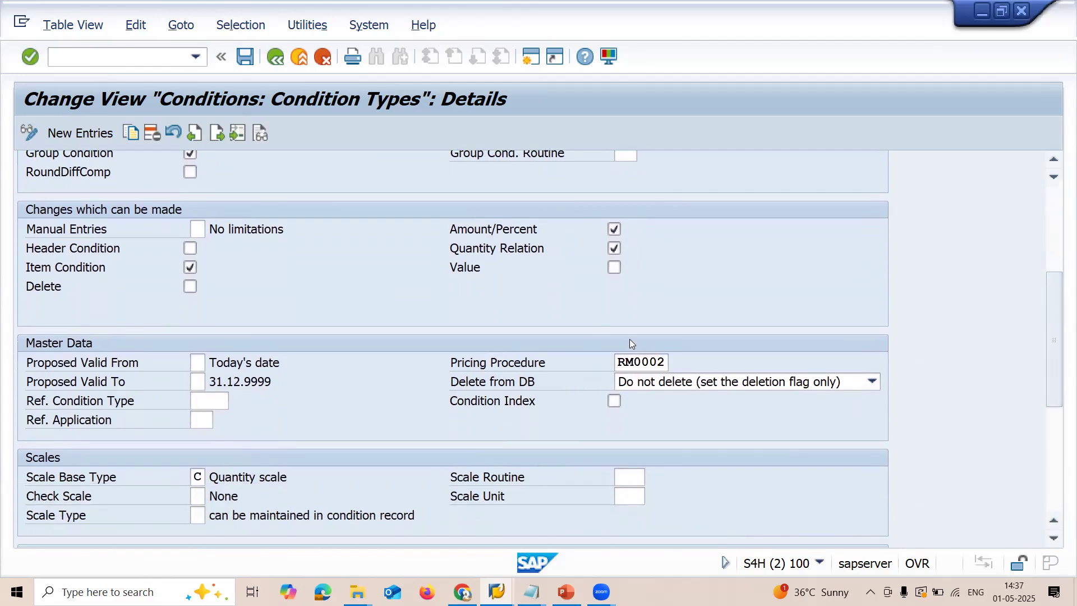
# Step: Check pricing procedure RM0002 and scale base type, then list the PB00 exclusion indicators
pyautogui.click(617, 363)
pyautogui.doubleClick(617, 362)
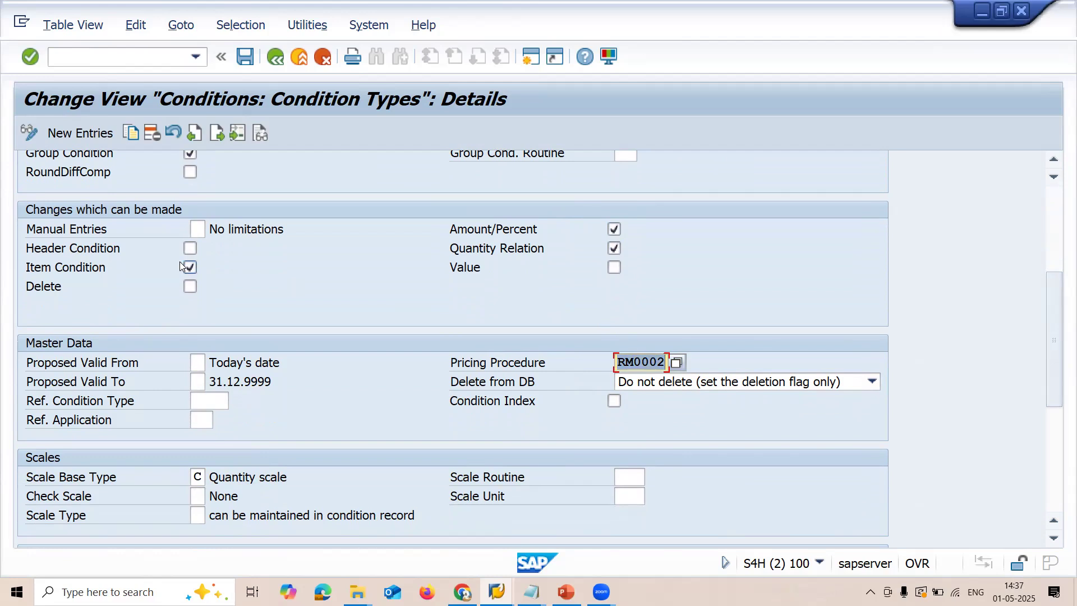
pyautogui.click(196, 477)
pyautogui.moveTo(1051, 333); pyautogui.dragTo(998, 413)
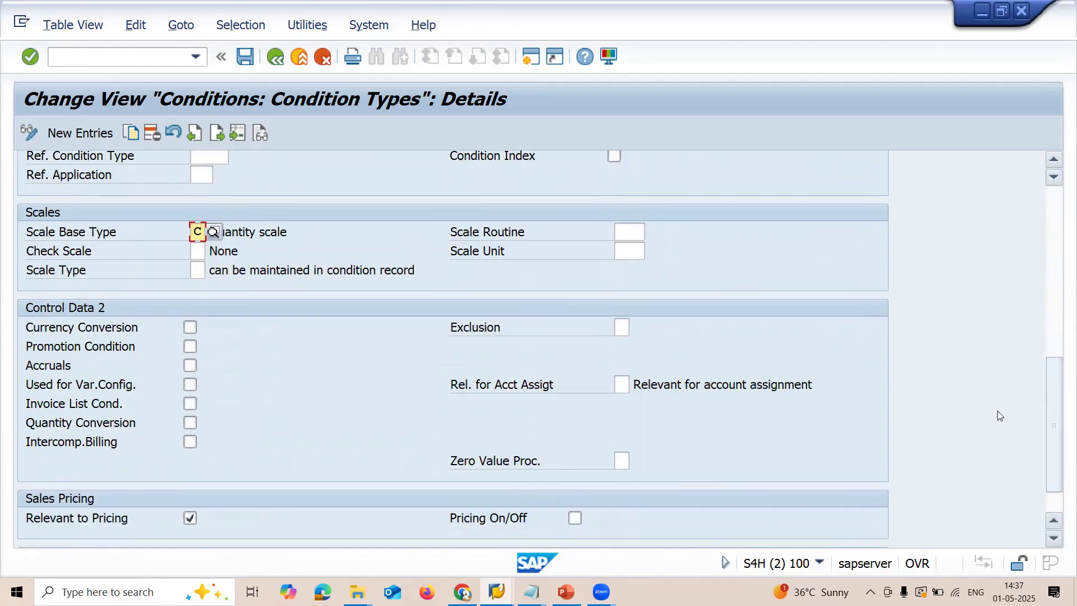
pyautogui.click(621, 326)
pyautogui.click(637, 329)
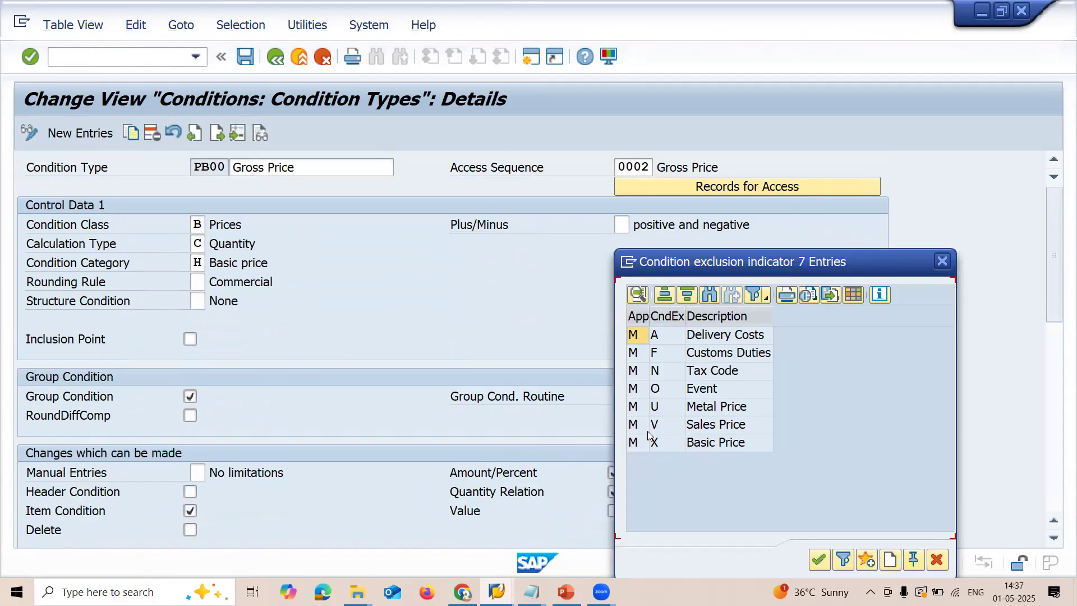
# Step: Set PB00's Exclusion to X Basic Price
pyautogui.doubleClick(653, 444)
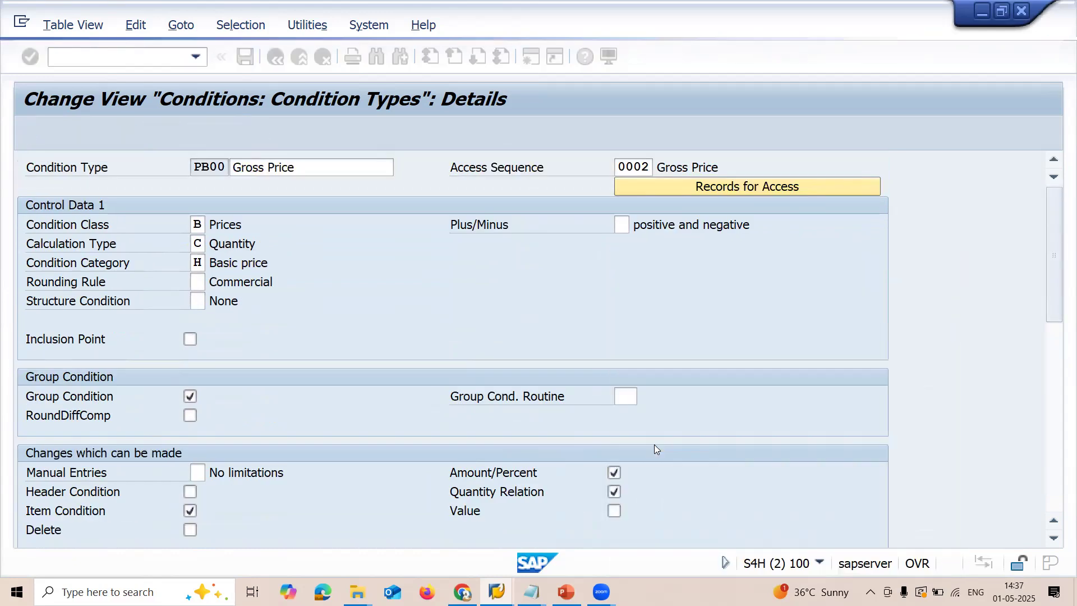
pyautogui.moveTo(1046, 321); pyautogui.dragTo(1053, 411)
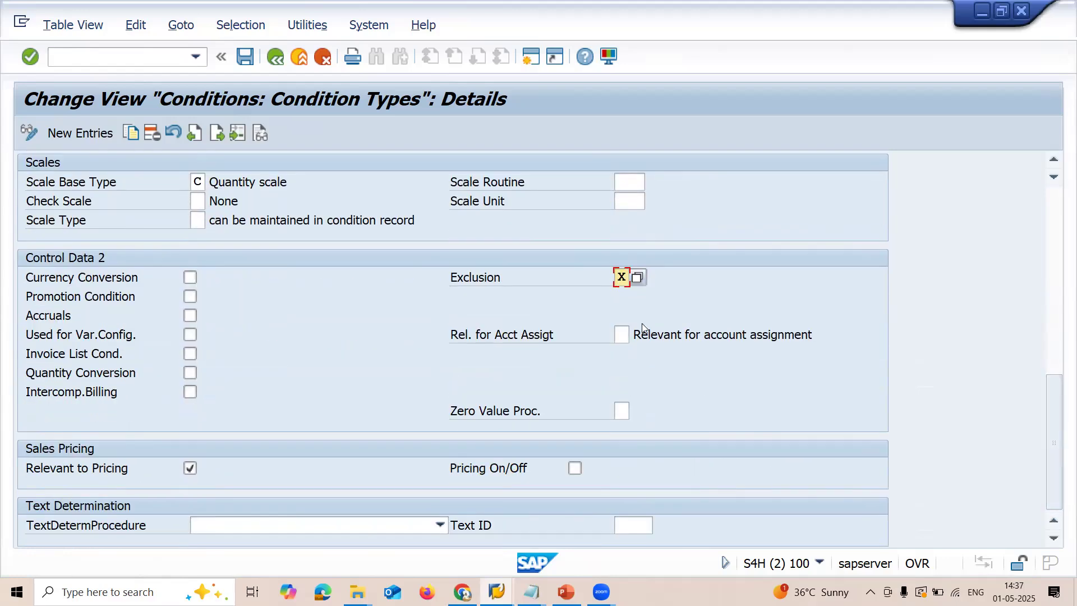
pyautogui.doubleClick(621, 277)
pyautogui.click(626, 280)
pyautogui.press('Return')
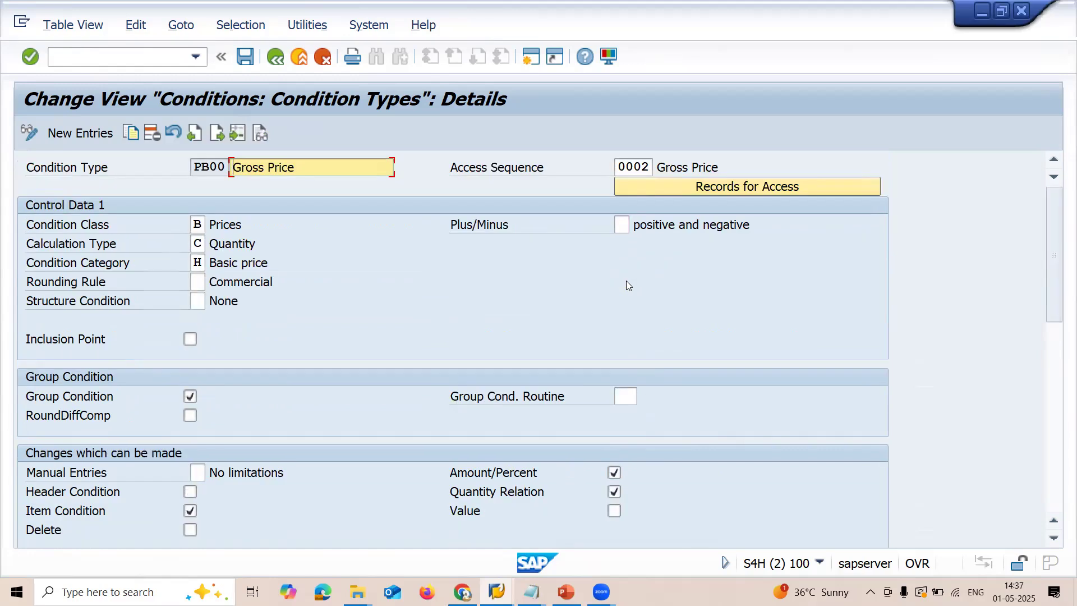
# Step: Save the PB00 condition type change under a customizing request
pyautogui.moveTo(1053, 297); pyautogui.dragTo(1049, 428)
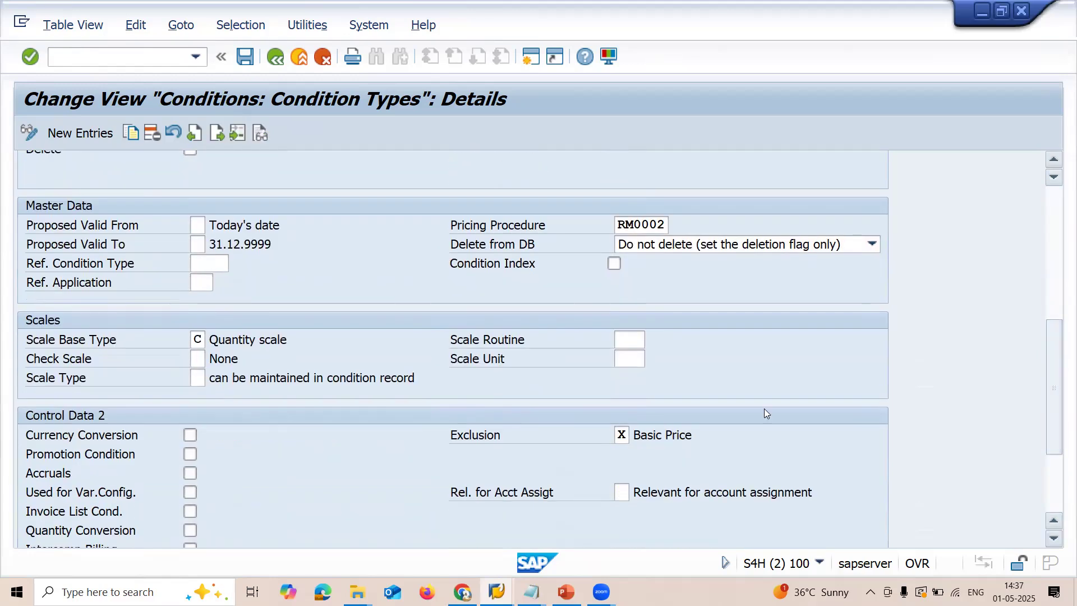
pyautogui.click(618, 225)
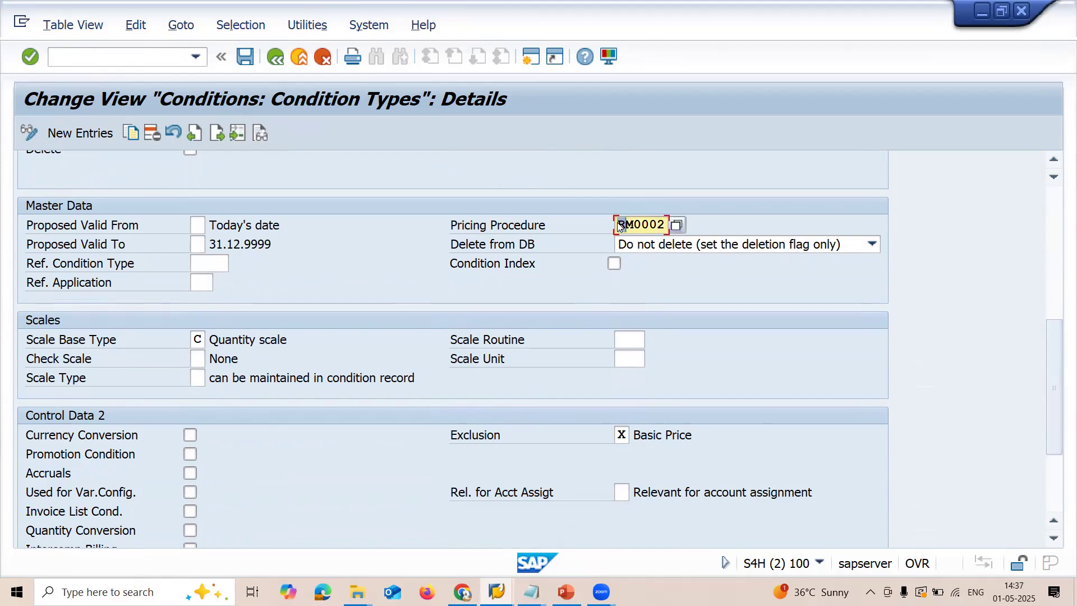
pyautogui.hotkey('shift', 'End')
pyautogui.hotkey('ctrl', 's')
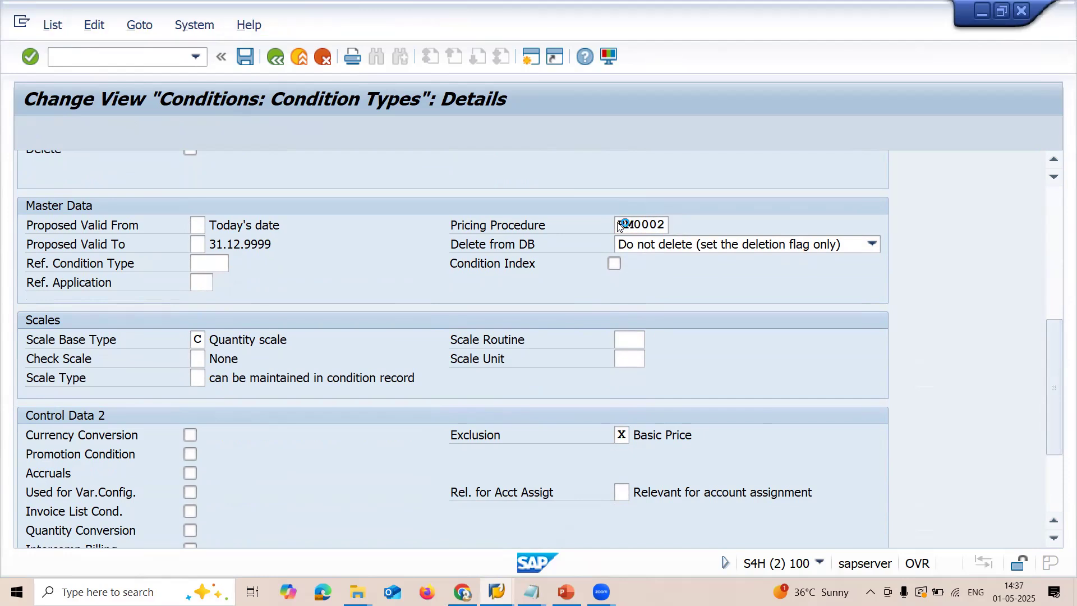
pyautogui.press('Return')
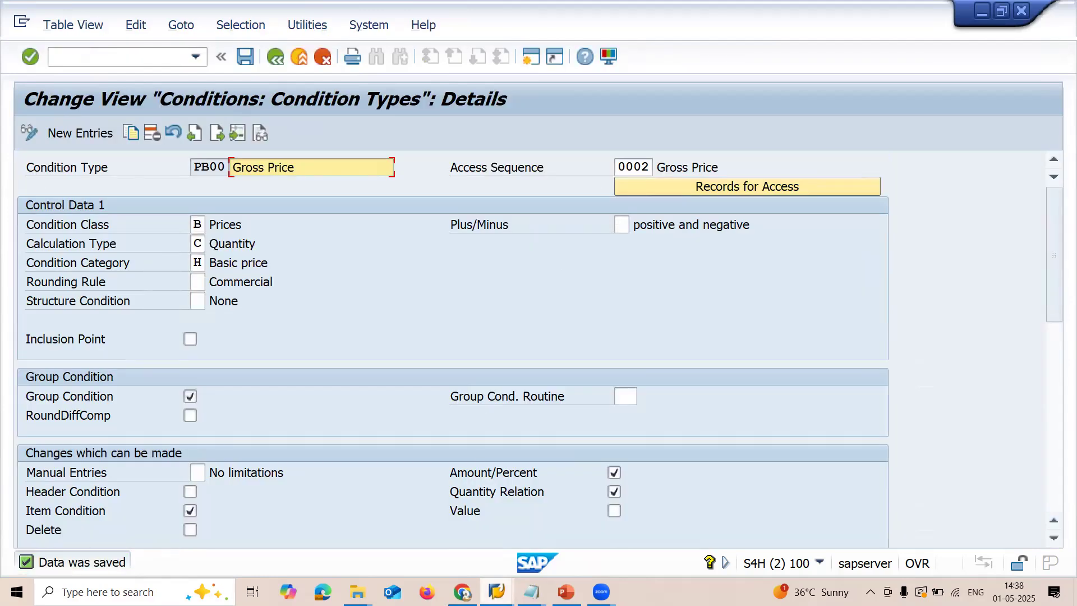
pyautogui.moveTo(497, 592)
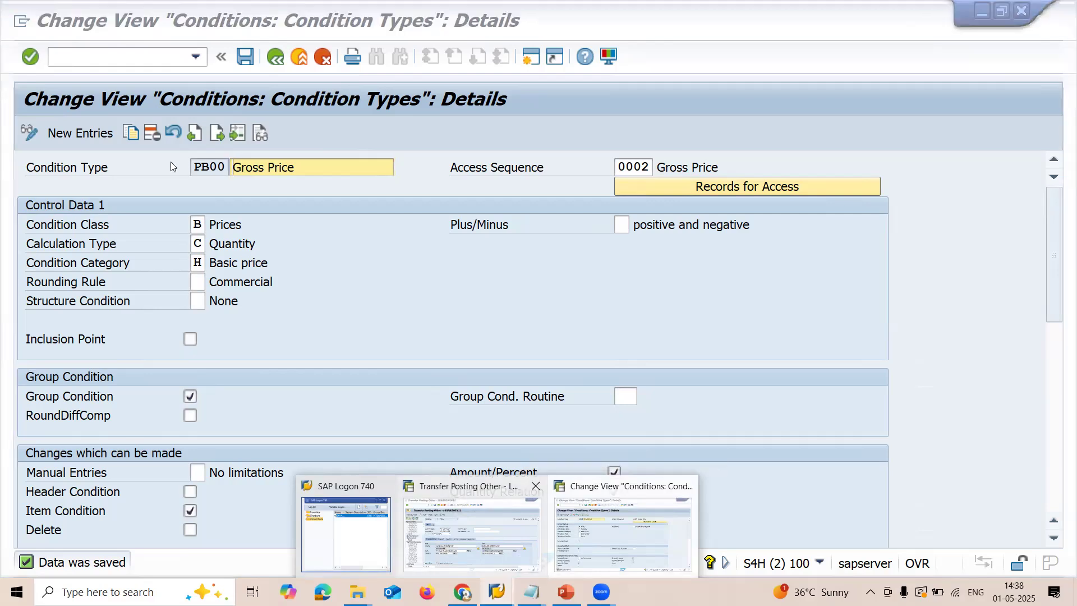
# Step: Restart the transfer posting without saving and enter plant MA03
pyautogui.click(471, 533)
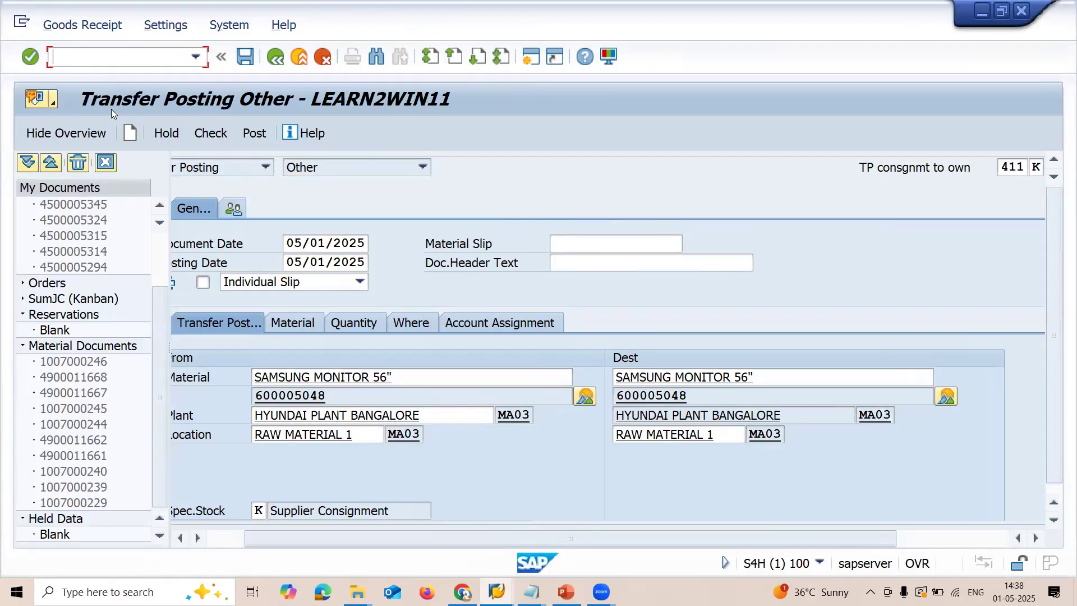
pyautogui.click(129, 135)
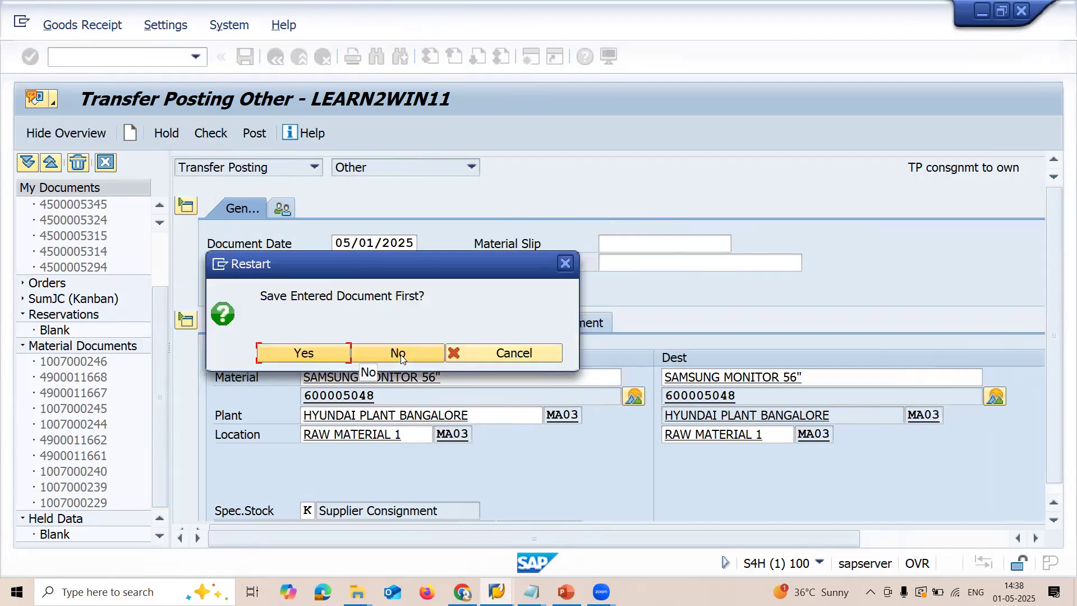
pyautogui.click(401, 353)
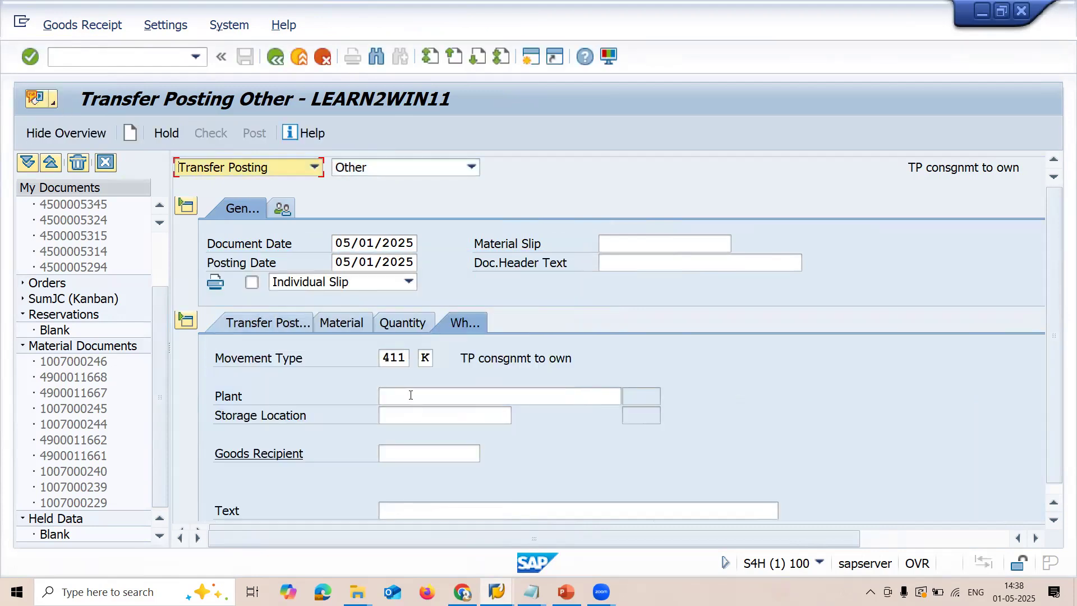
pyautogui.click(410, 395)
pyautogui.press('Down')
pyautogui.press('Return')
pyautogui.press('Home')
pyautogui.press('Delete')
pyautogui.press('Delete')
pyautogui.write('MA')
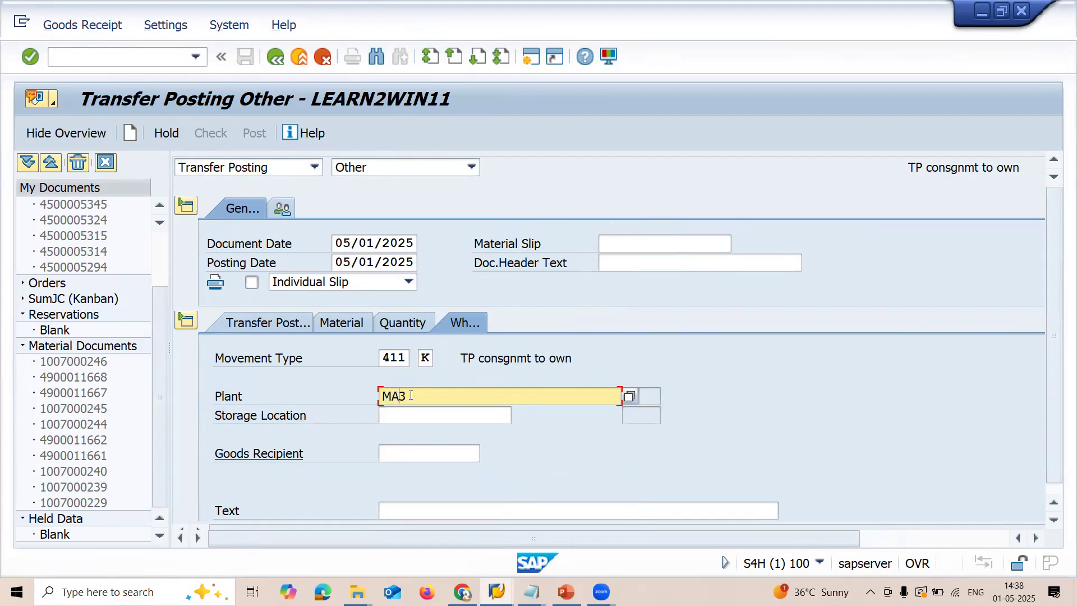
pyautogui.write('03')
pyautogui.press('Tab')
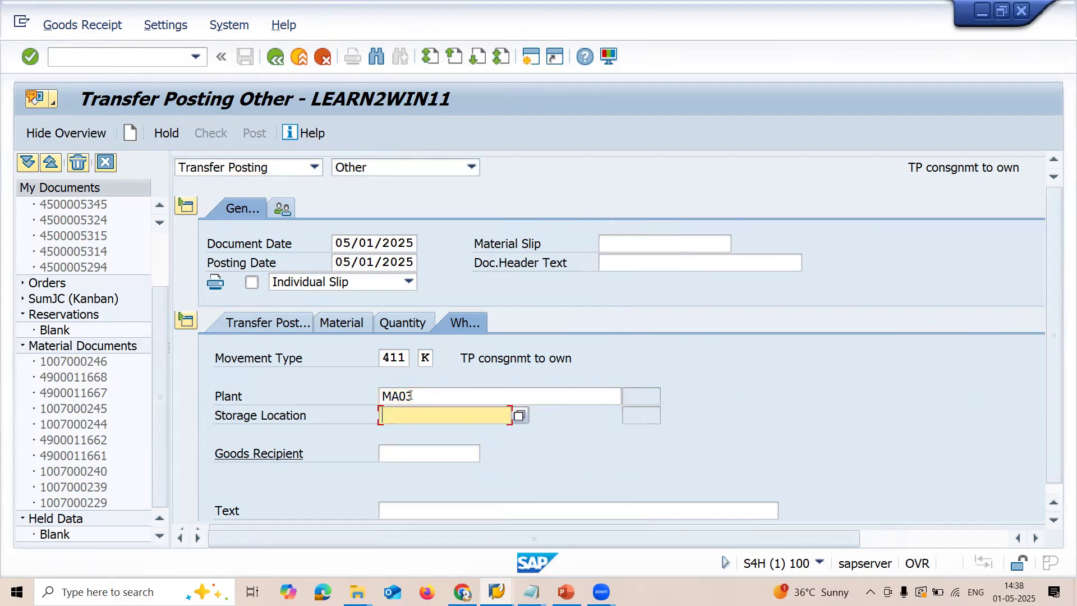
pyautogui.write('MA03')
# Step: Enter quantity 10 and material 600005047 for the item
pyautogui.click(403, 323)
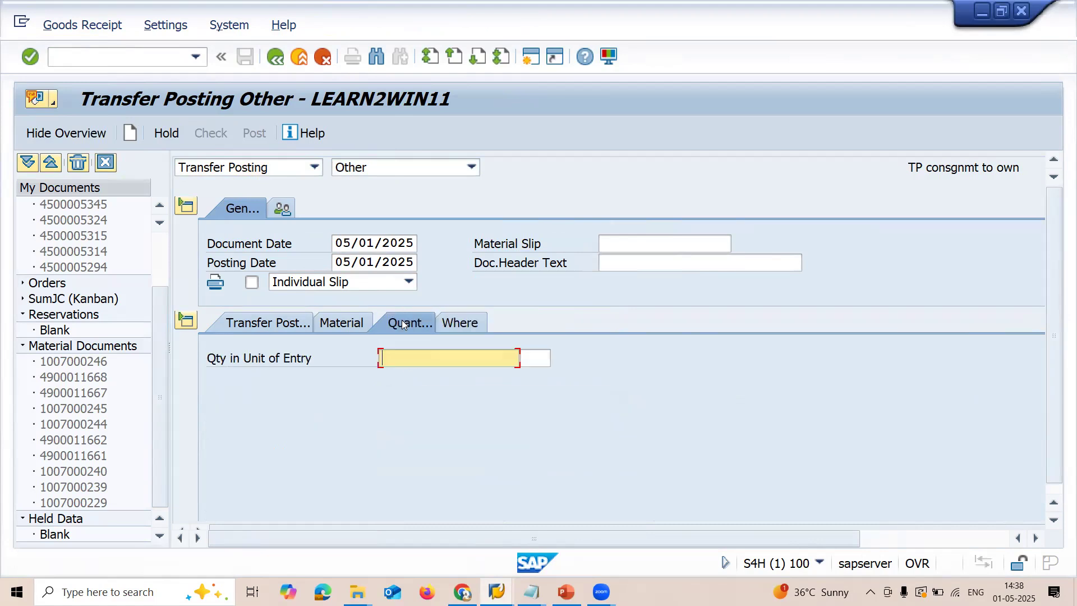
pyautogui.write('10')
pyautogui.click(359, 322)
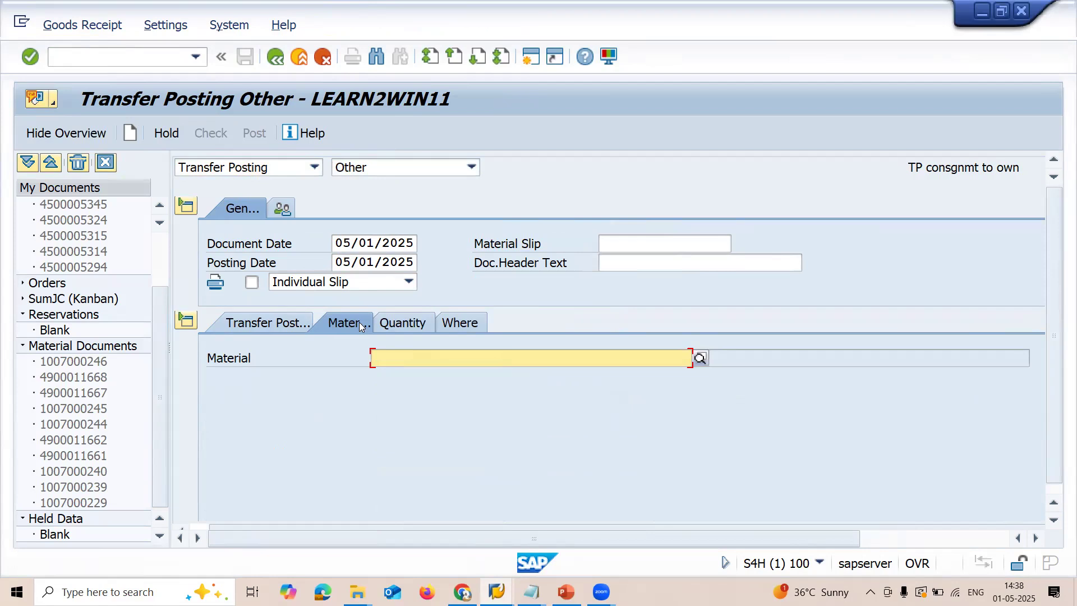
pyautogui.press('Down')
pyautogui.press('Return')
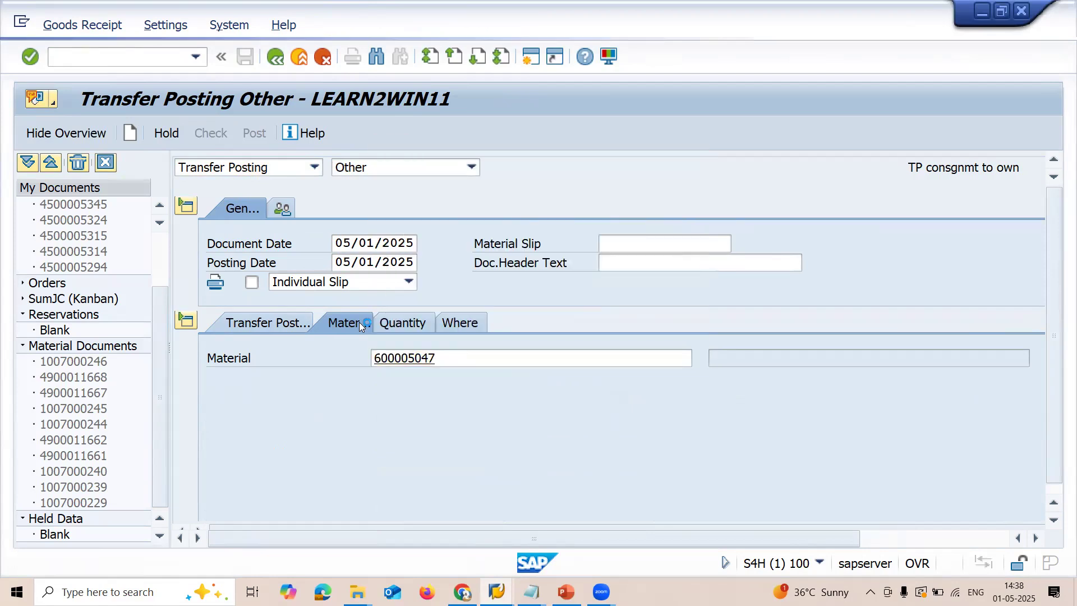
# Step: Replace source material SCREWS with 600005048 from the input history
pyautogui.click(274, 323)
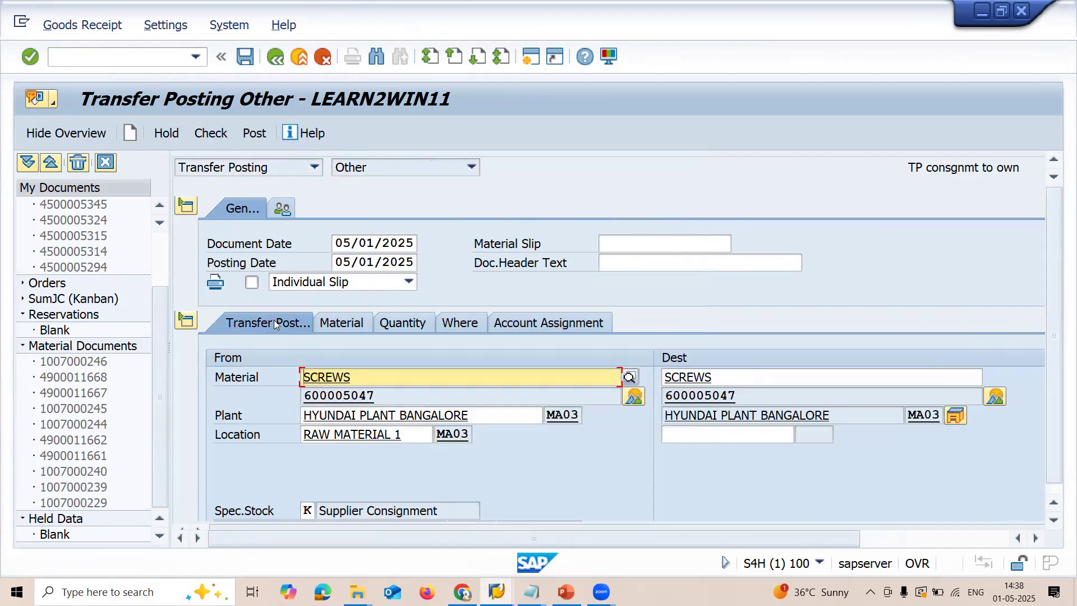
pyautogui.hotkey('shift', 'End')
pyautogui.press('Delete')
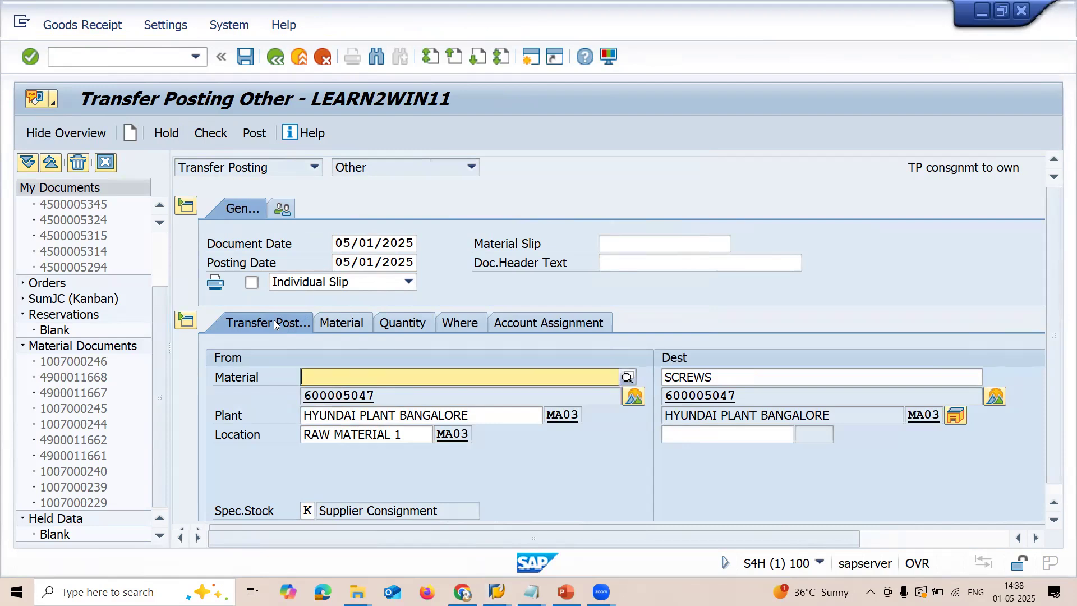
pyautogui.press('Down')
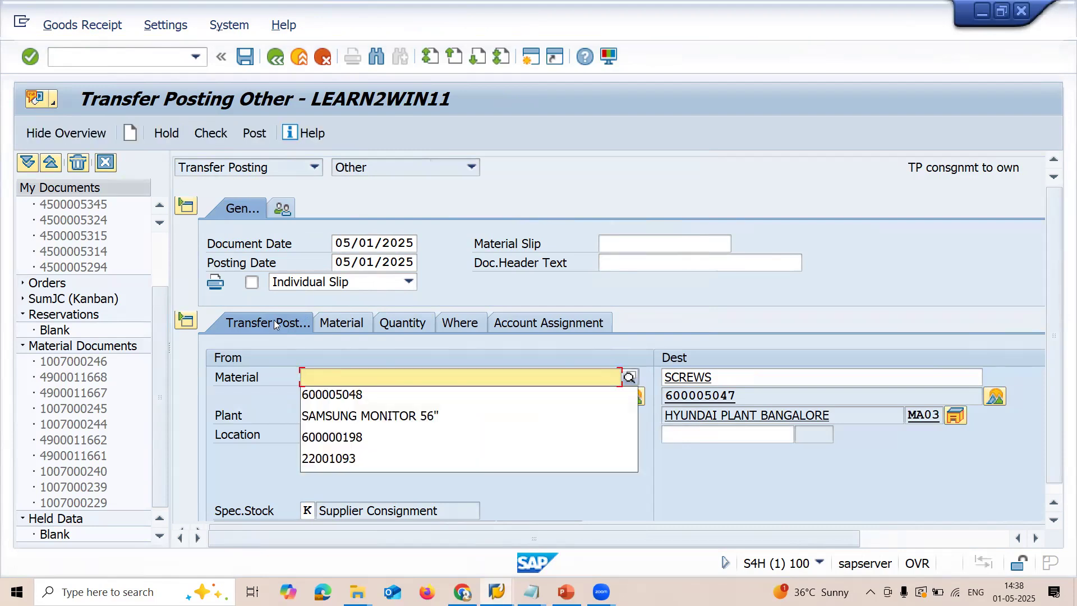
pyautogui.press('Return')
pyautogui.press('Return')
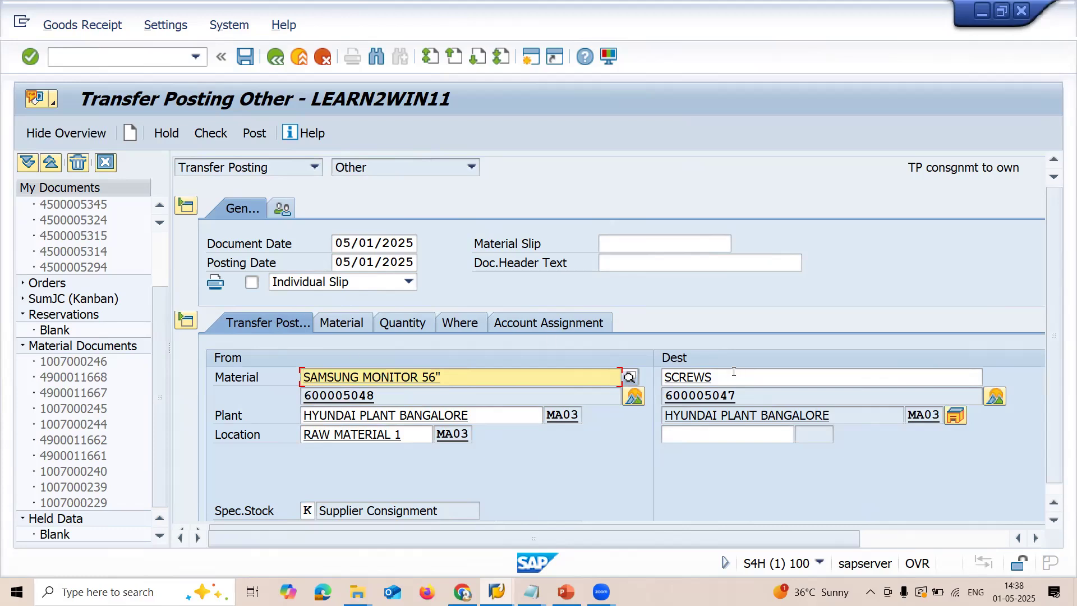
# Step: Restart the posting without saving and enter material 600005048 at plant MA03
pyautogui.click(129, 134)
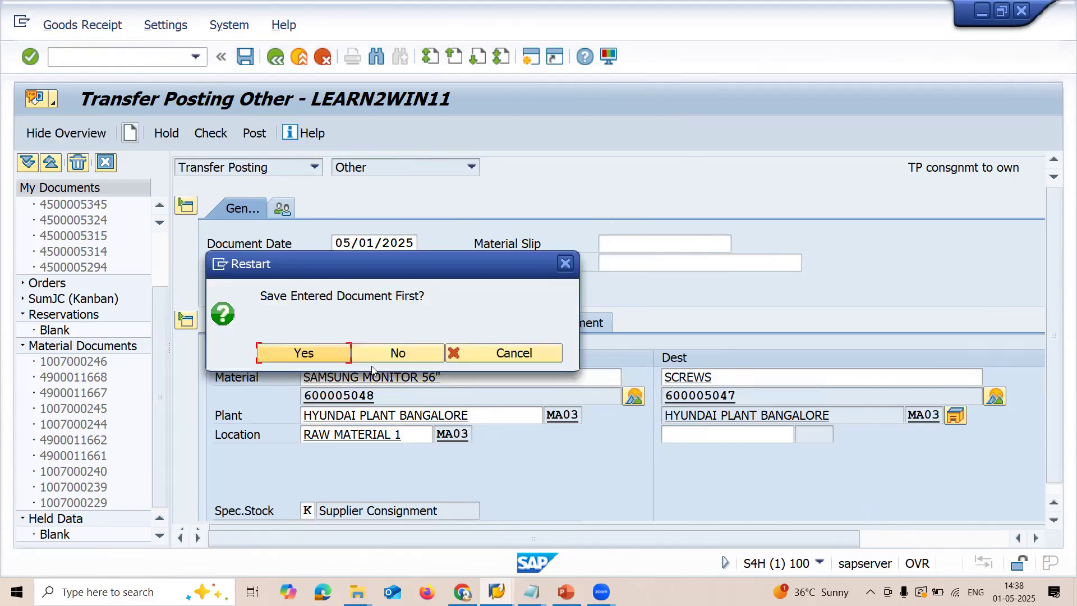
pyautogui.click(376, 357)
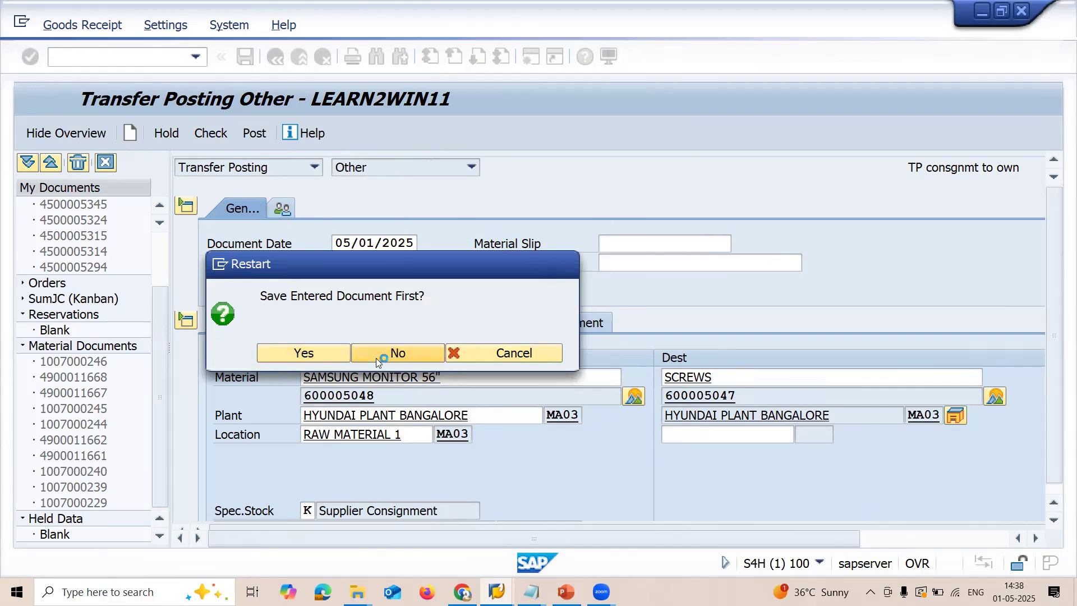
pyautogui.click(365, 377)
pyautogui.press('Down')
pyautogui.press('Return')
pyautogui.press('Return')
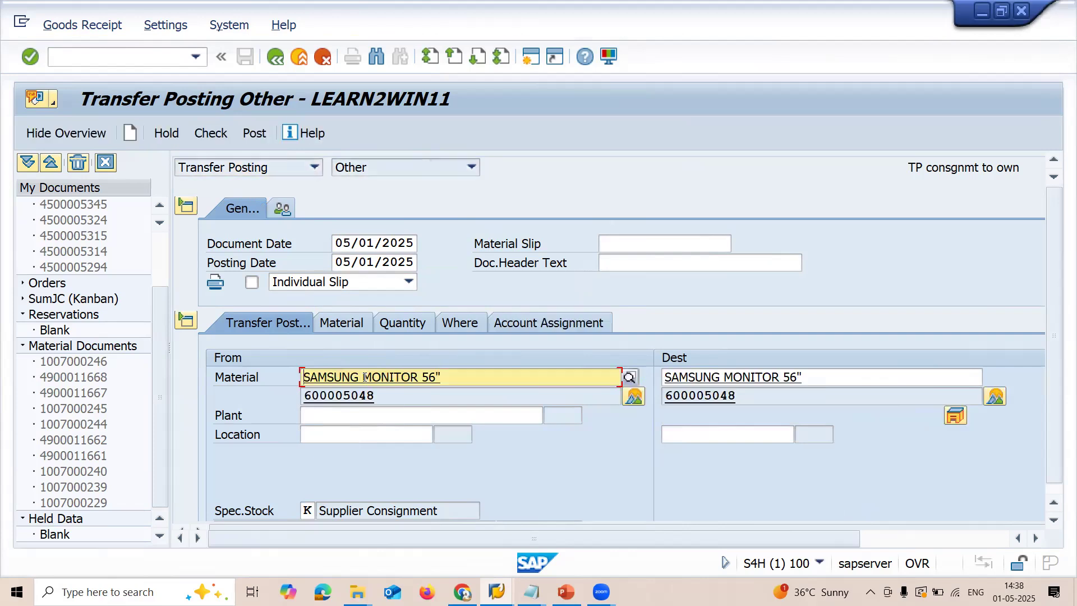
pyautogui.click(360, 411)
pyautogui.press('Down')
pyautogui.press('Return')
# Step: Set source and destination locations MA03, quantity 10, and fill in the consignment vendor
pyautogui.press('Return')
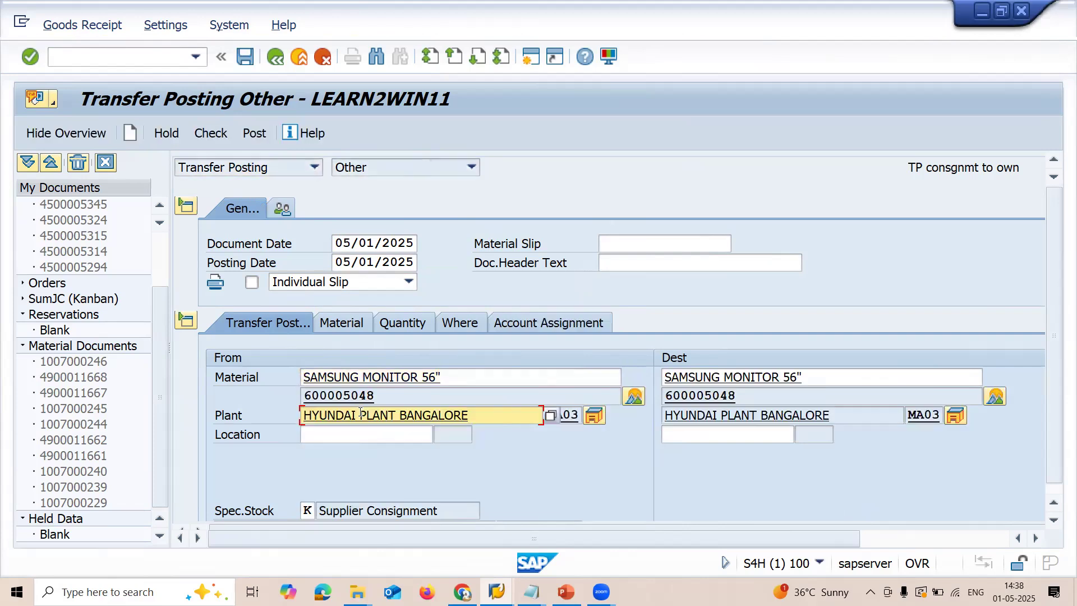
pyautogui.press('Tab')
pyautogui.press('Down')
pyautogui.press('Return')
pyautogui.press('Return')
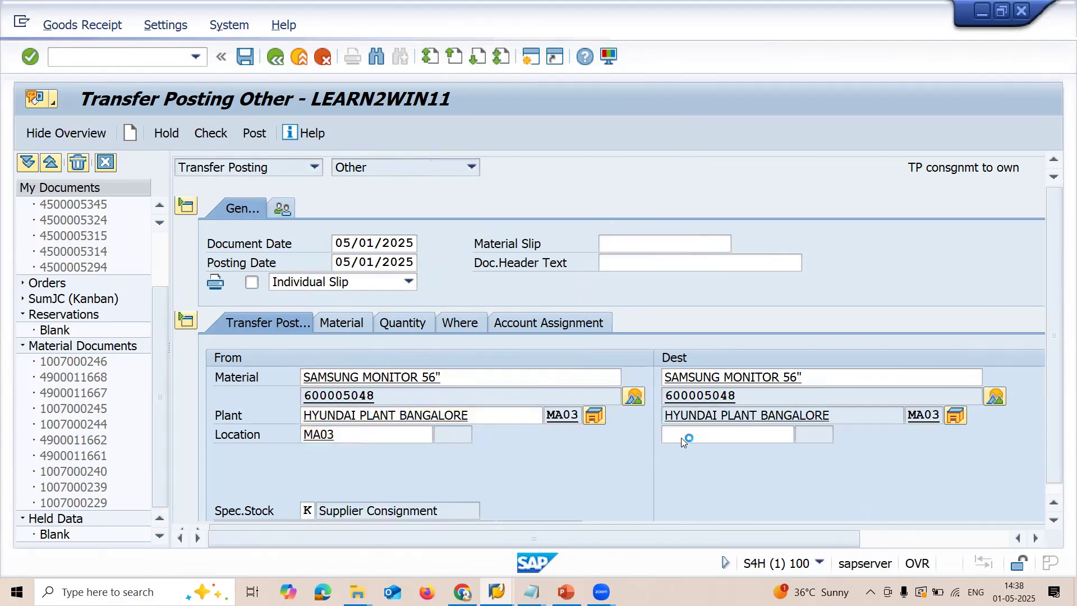
pyautogui.click(706, 433)
pyautogui.press('Return')
pyautogui.press('Return')
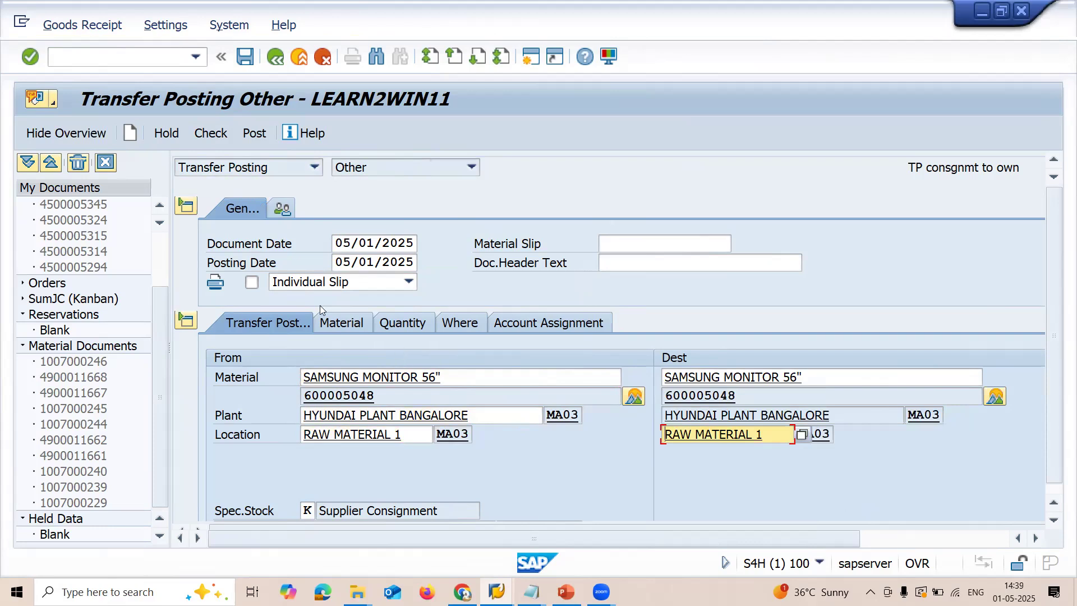
pyautogui.click(395, 325)
pyautogui.write('10')
pyautogui.press('Return')
pyautogui.click(464, 326)
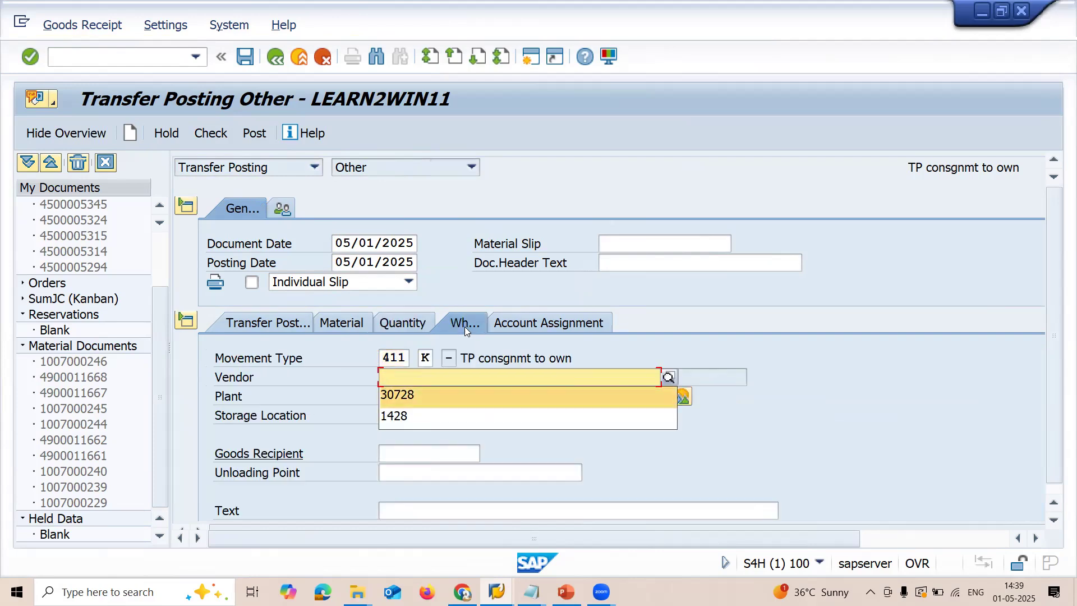
pyautogui.press('Return')
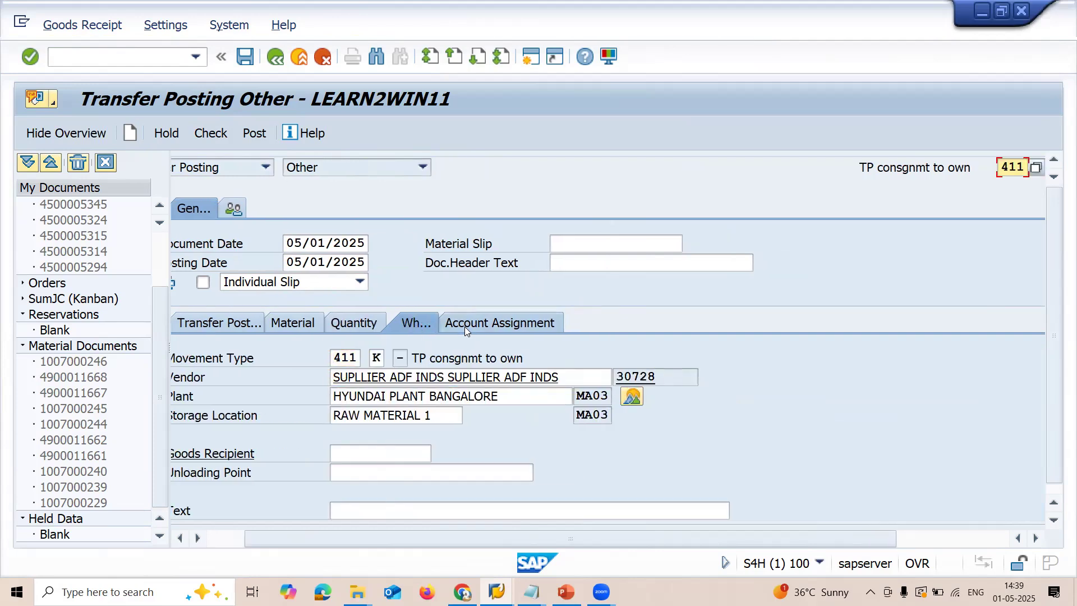
pyautogui.click(245, 56)
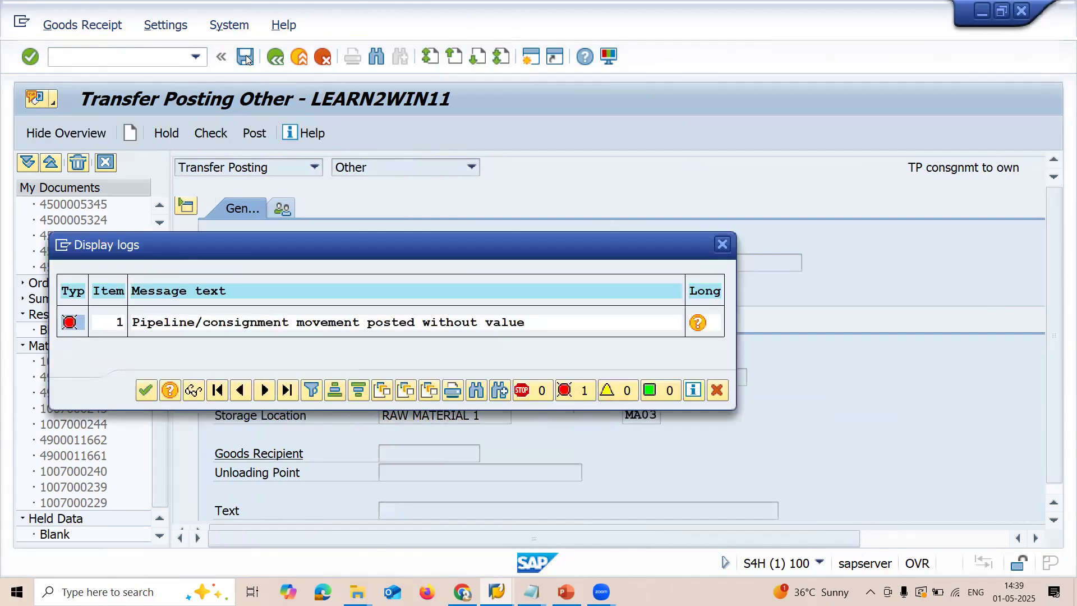
pyautogui.click(717, 390)
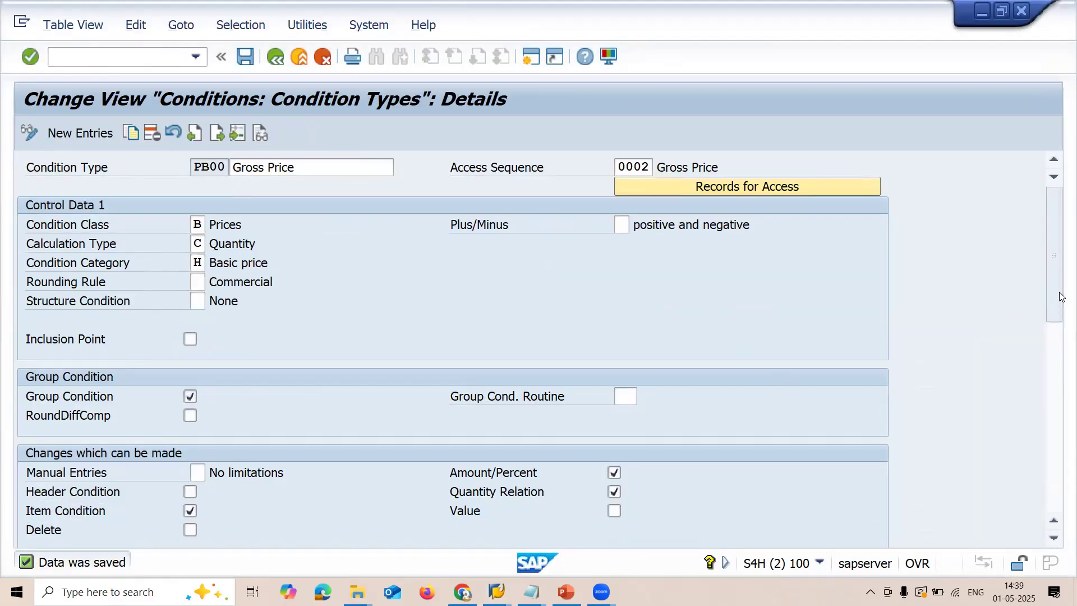
pyautogui.moveTo(1056, 280); pyautogui.dragTo(1057, 396)
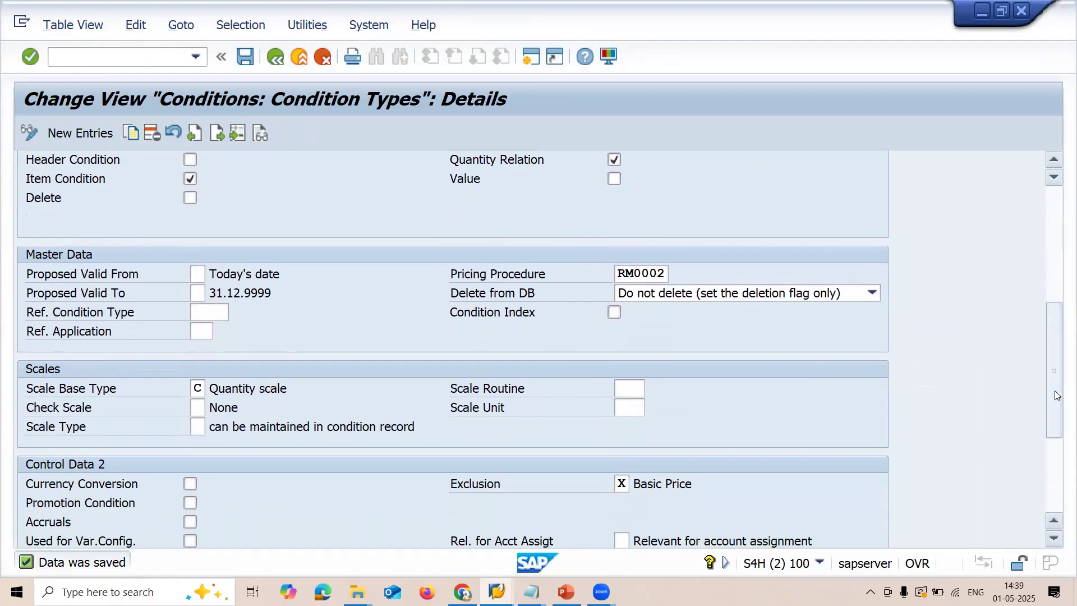
# Step: Save the PB00 Gross Price settings and restart an empty transfer posting form with /NMB03
pyautogui.hotkey('ctrl', 's')
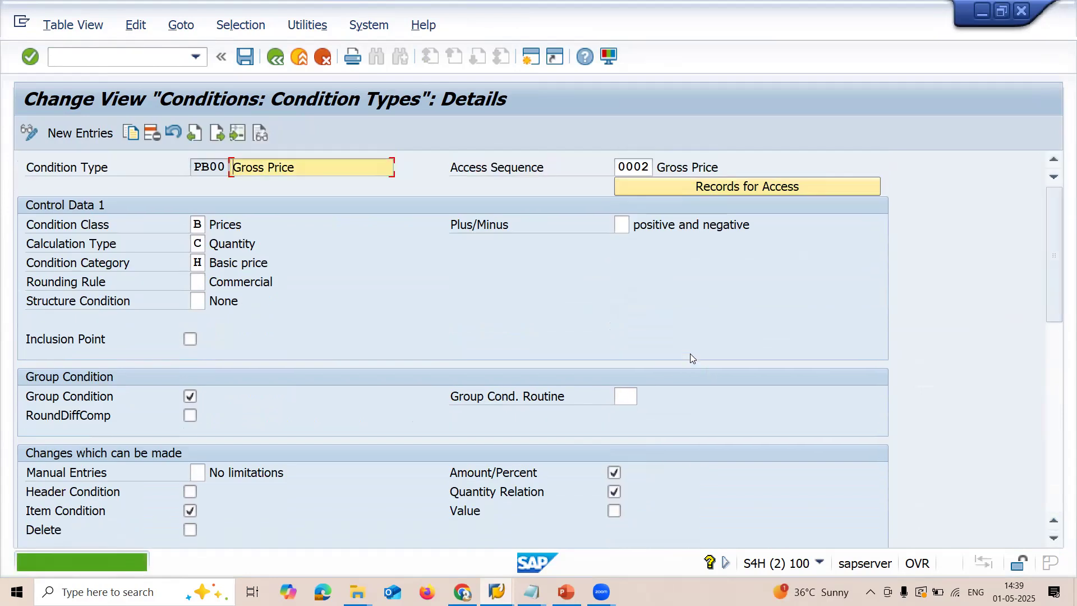
pyautogui.press('F3')
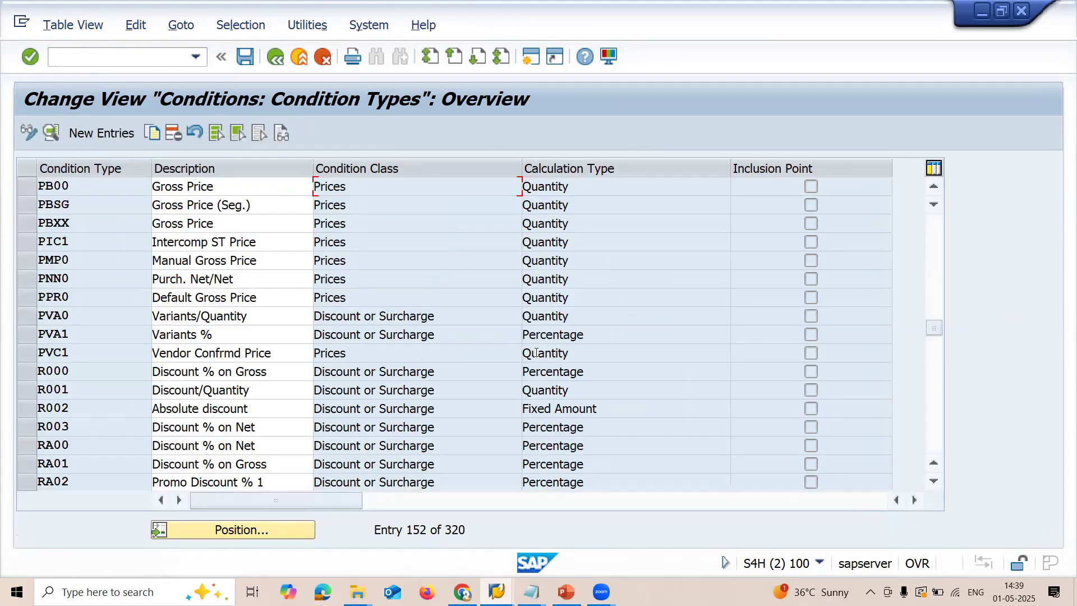
pyautogui.hotkey('alt', 'Tab')
pyautogui.click(129, 60)
pyautogui.write('/NMB03')
pyautogui.press('Return')
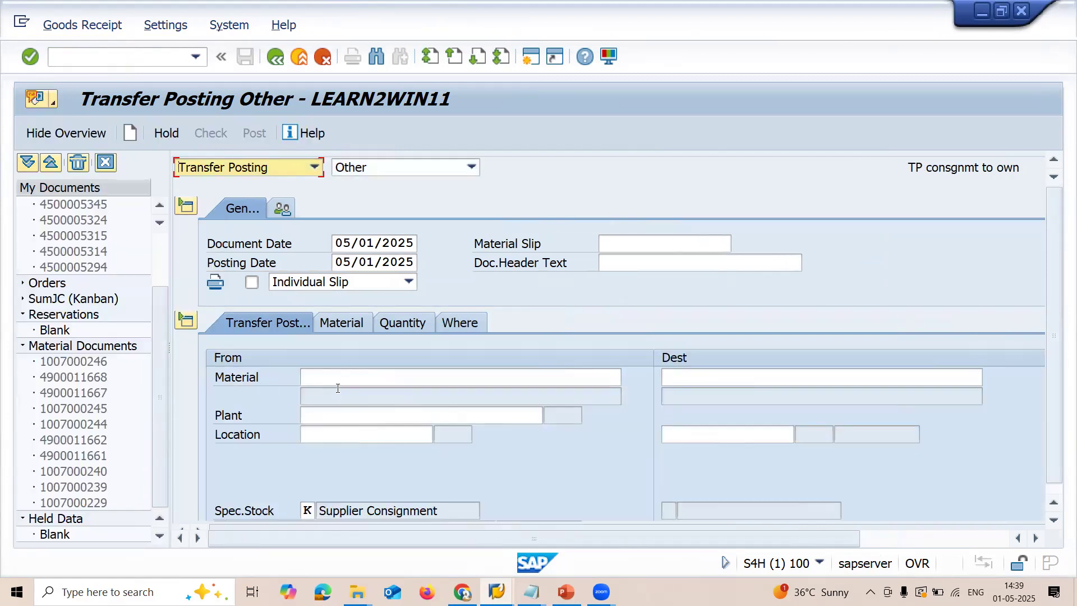
# Step: Enter material 600005048, plant MA03 and source storage location MA03
pyautogui.click(341, 379)
pyautogui.press('Down')
pyautogui.press('Return')
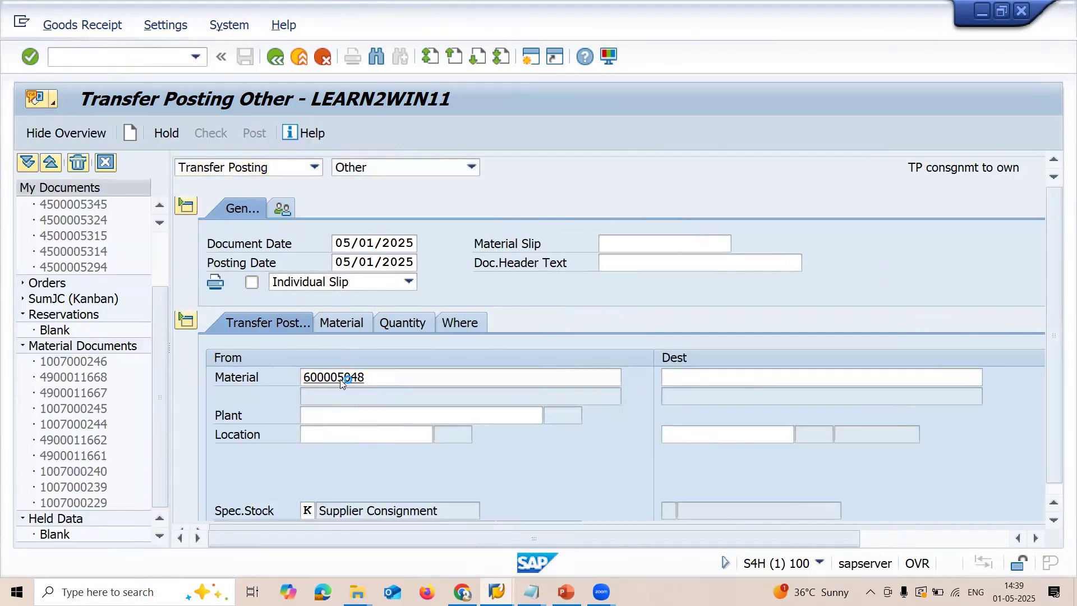
pyautogui.press('Return')
pyautogui.press('Tab')
pyautogui.press('Down')
pyautogui.press('Return')
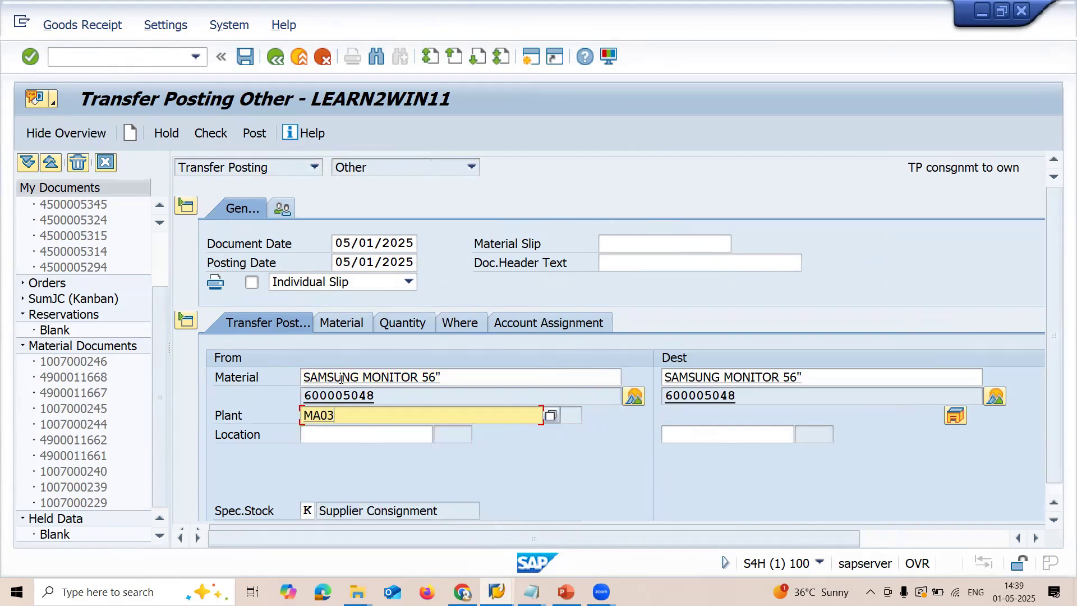
pyautogui.press('Tab')
pyautogui.press('Down')
# Step: Set destination location MA03, quantity 10 and the consignment vendor
pyautogui.press('Down')
pyautogui.press('Return')
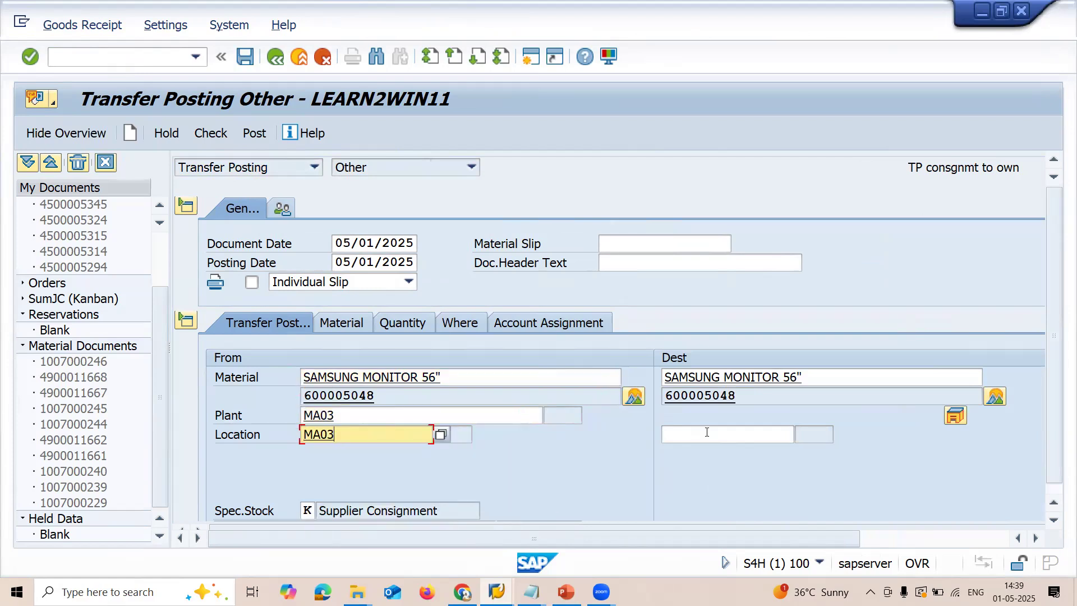
pyautogui.click(707, 432)
pyautogui.press('Down')
pyautogui.press('Return')
pyautogui.press('Return')
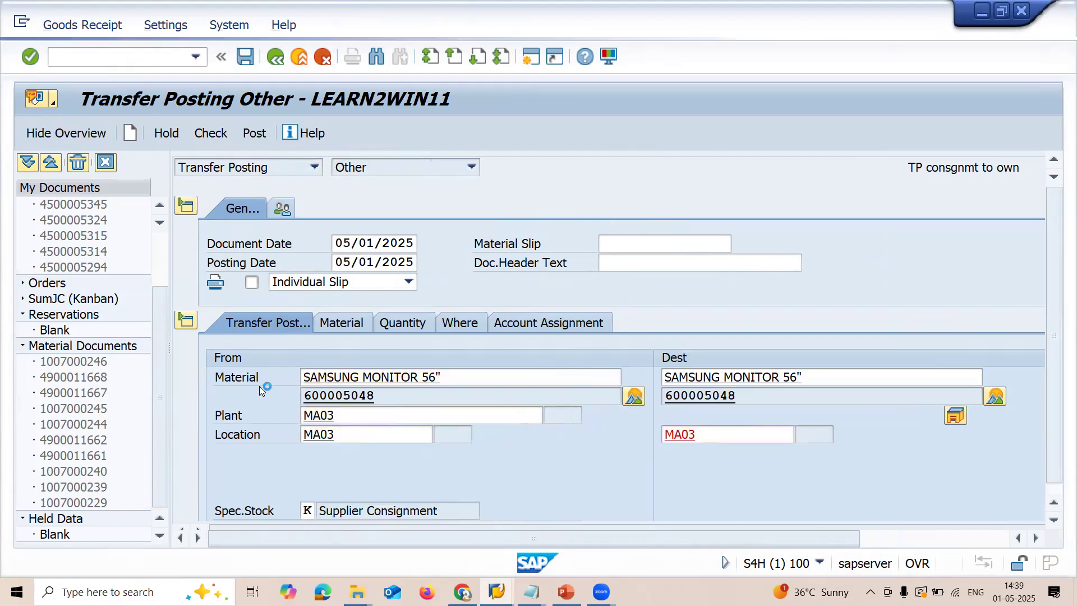
pyautogui.click(409, 325)
pyautogui.write('10')
pyautogui.click(469, 325)
pyautogui.press('Tab')
pyautogui.press('Down')
pyautogui.press('Return')
pyautogui.press('Return')
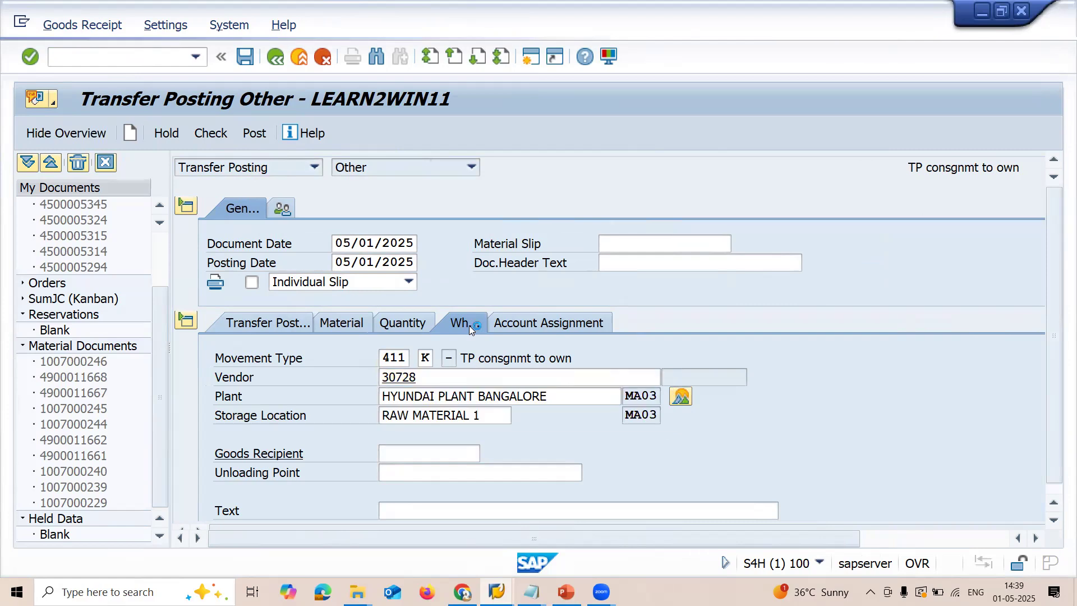